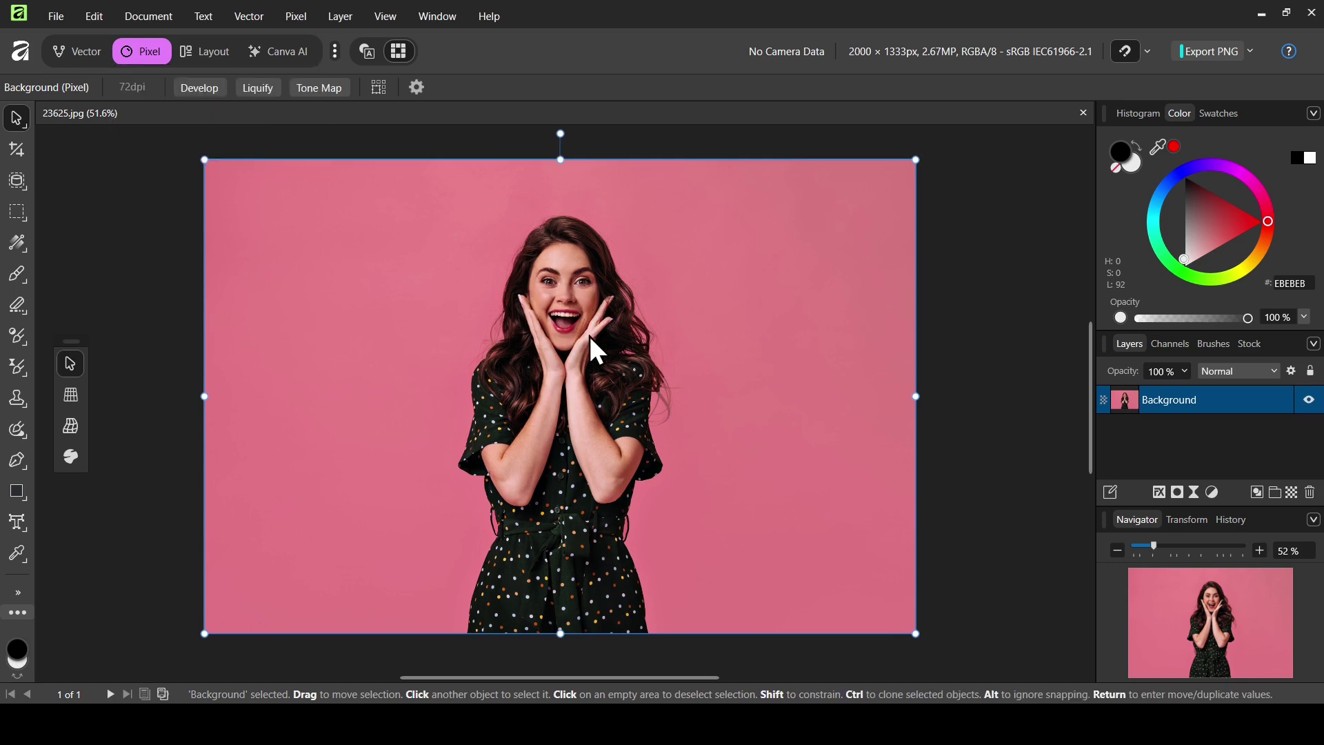
Paint over the woman's hair, face and body with the Selection Brush in Add mode.
{"action": "left_click", "coordinate": [19, 181]}
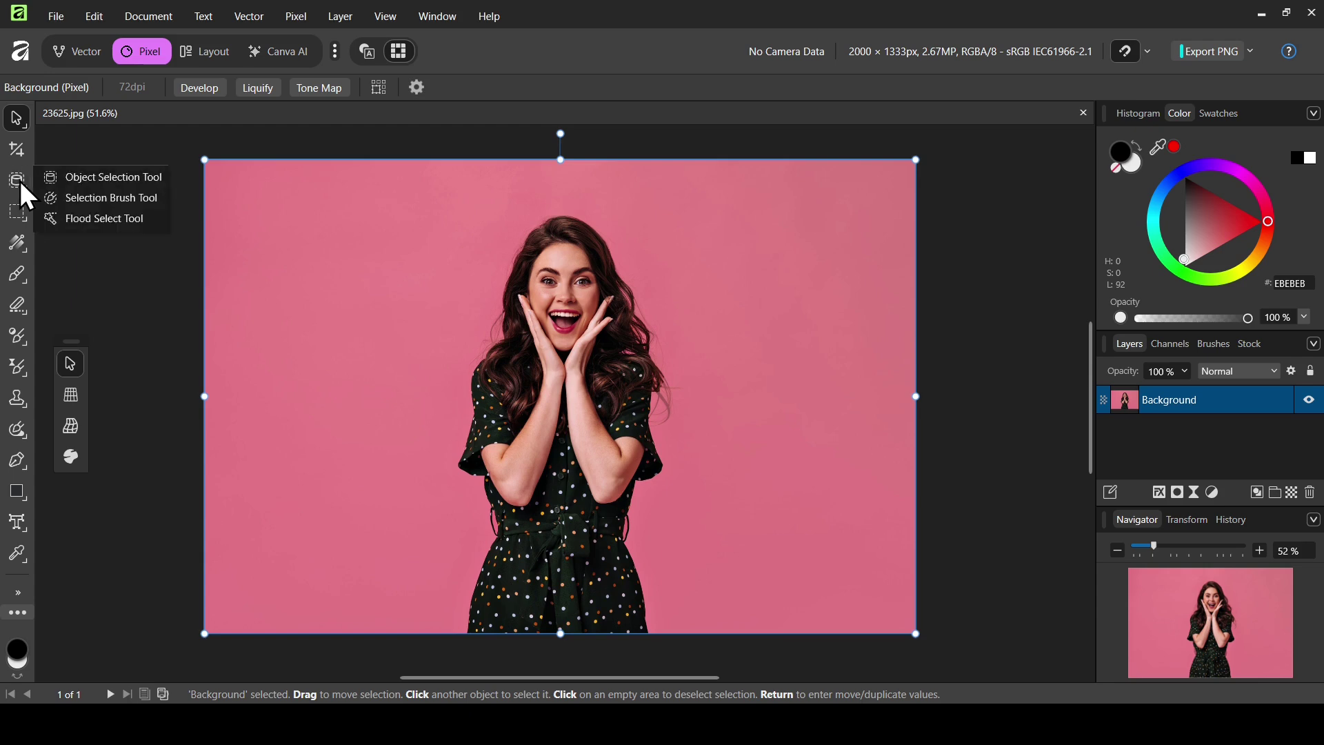
{"action": "left_click", "coordinate": [96, 200]}
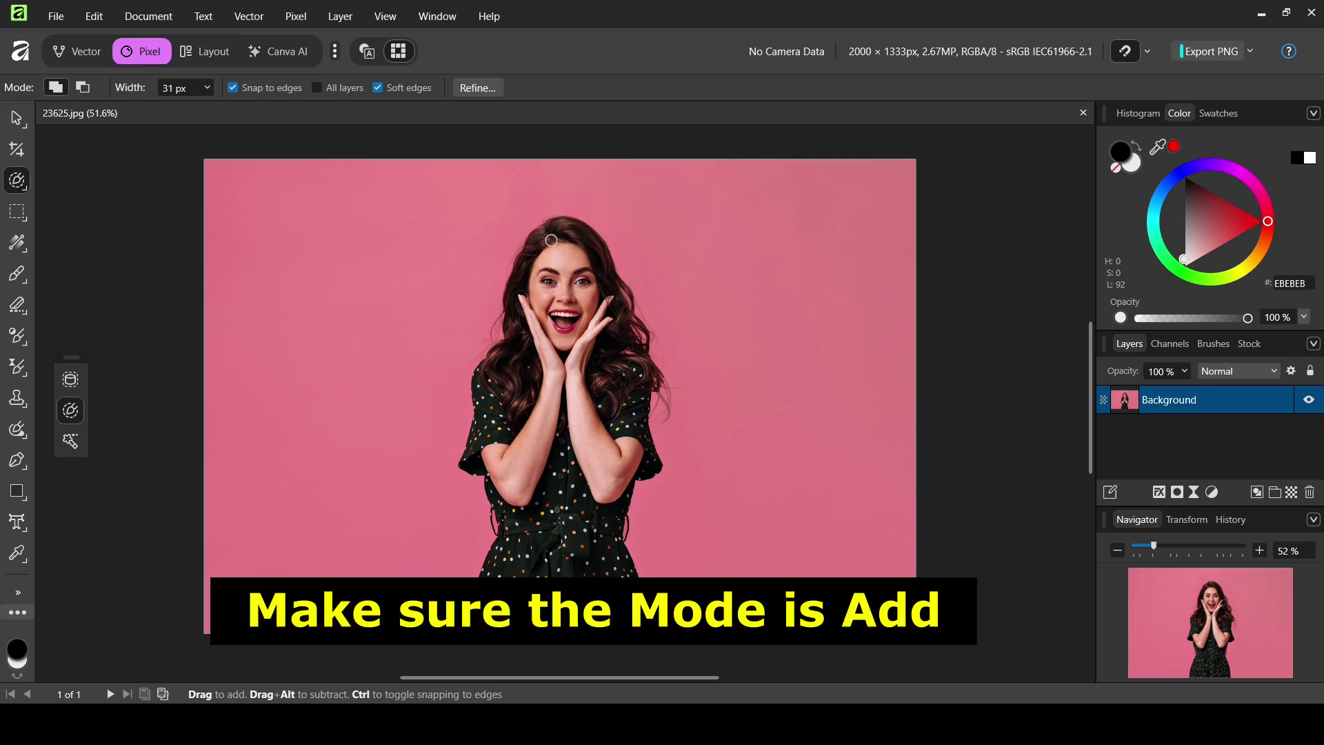
{"action": "mouse_move", "coordinate": [551, 240]}
{"action": "left_mouse_down"}
{"action": "mouse_move", "coordinate": [513, 422]}
{"action": "mouse_move", "coordinate": [540, 526]}
{"action": "mouse_move", "coordinate": [487, 637]}
{"action": "mouse_move", "coordinate": [631, 629]}
{"action": "mouse_move", "coordinate": [618, 594]}
{"action": "mouse_move", "coordinate": [589, 612]}
{"action": "mouse_move", "coordinate": [587, 490]}
{"action": "mouse_move", "coordinate": [620, 415]}
{"action": "mouse_move", "coordinate": [633, 444]}
{"action": "mouse_move", "coordinate": [611, 352]}
{"action": "mouse_move", "coordinate": [578, 390]}
{"action": "mouse_move", "coordinate": [558, 315]}
{"action": "mouse_move", "coordinate": [582, 235]}
{"action": "mouse_move", "coordinate": [598, 276]}
{"action": "mouse_move", "coordinate": [557, 406]}
{"action": "left_mouse_up"}
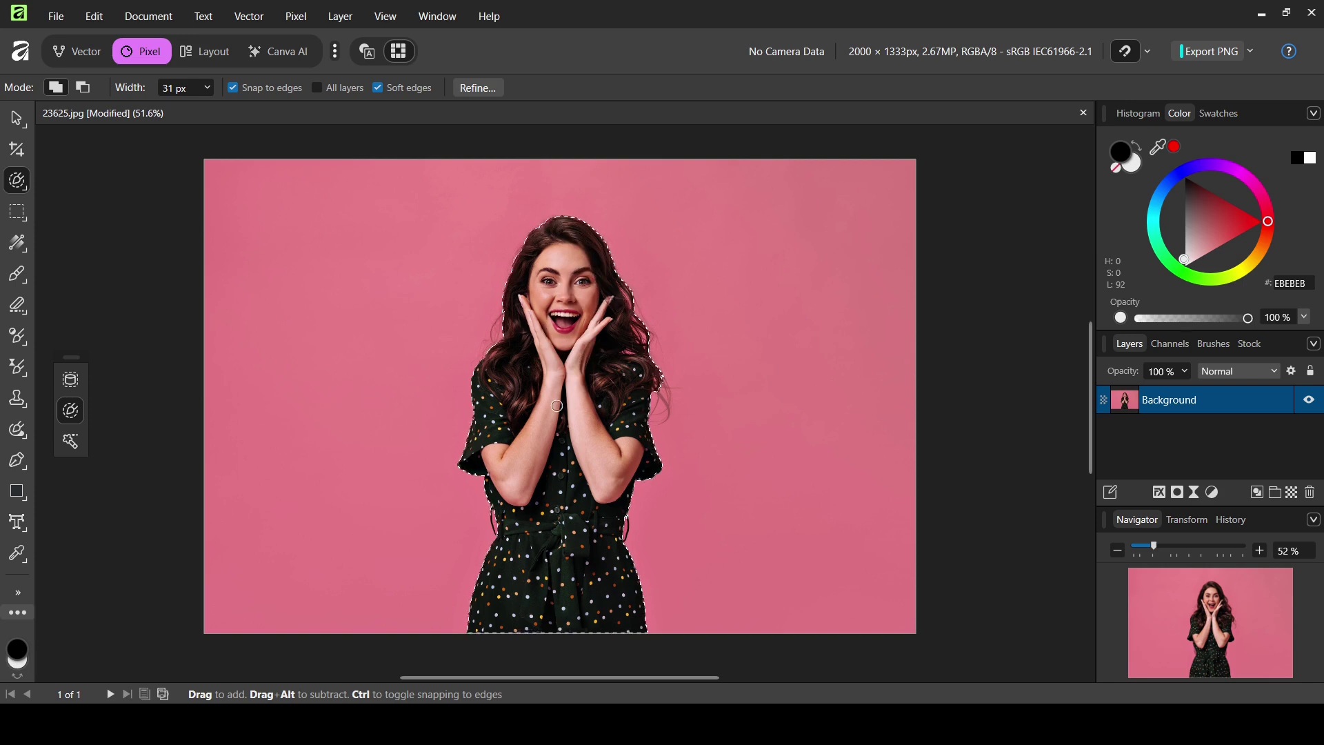
Refine the selection with Matte edges at a 10% border width and apply it.
{"action": "left_click", "coordinate": [480, 88]}
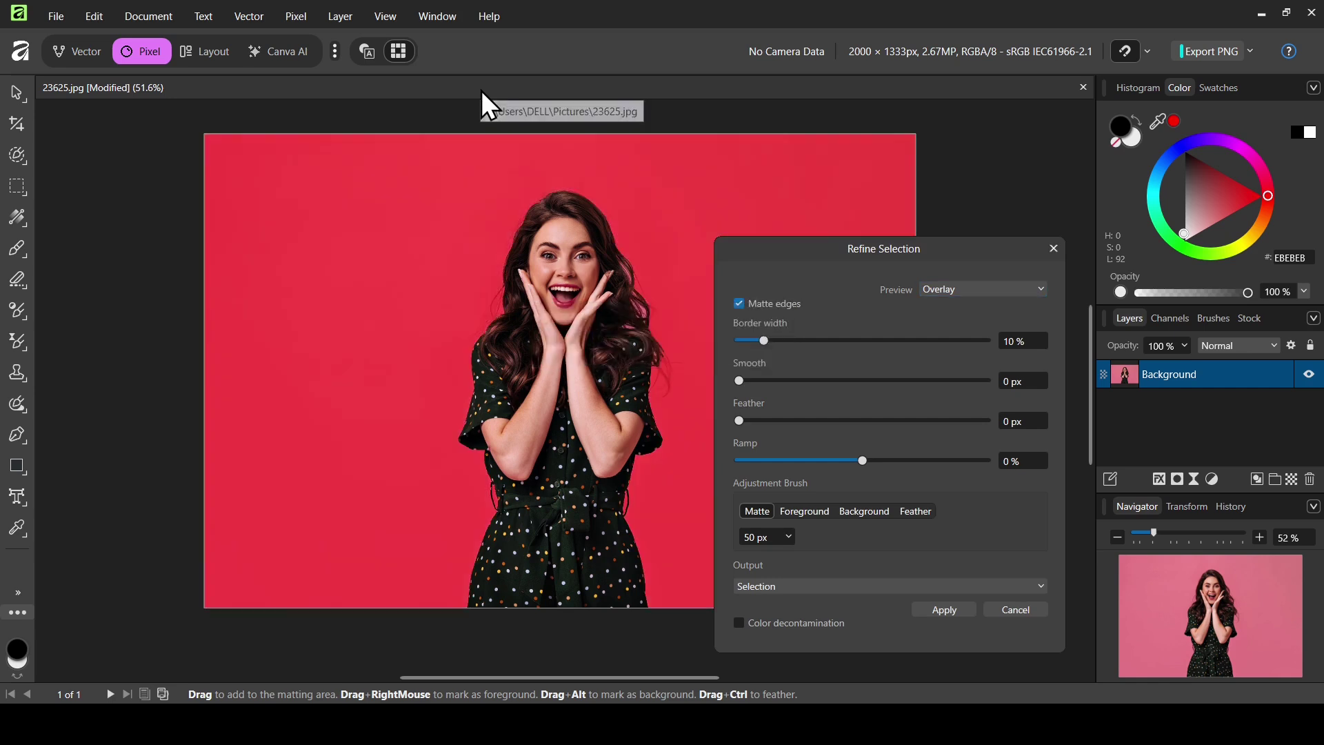
{"action": "left_click_drag", "start_coordinate": [838, 250], "coordinate": [885, 189]}
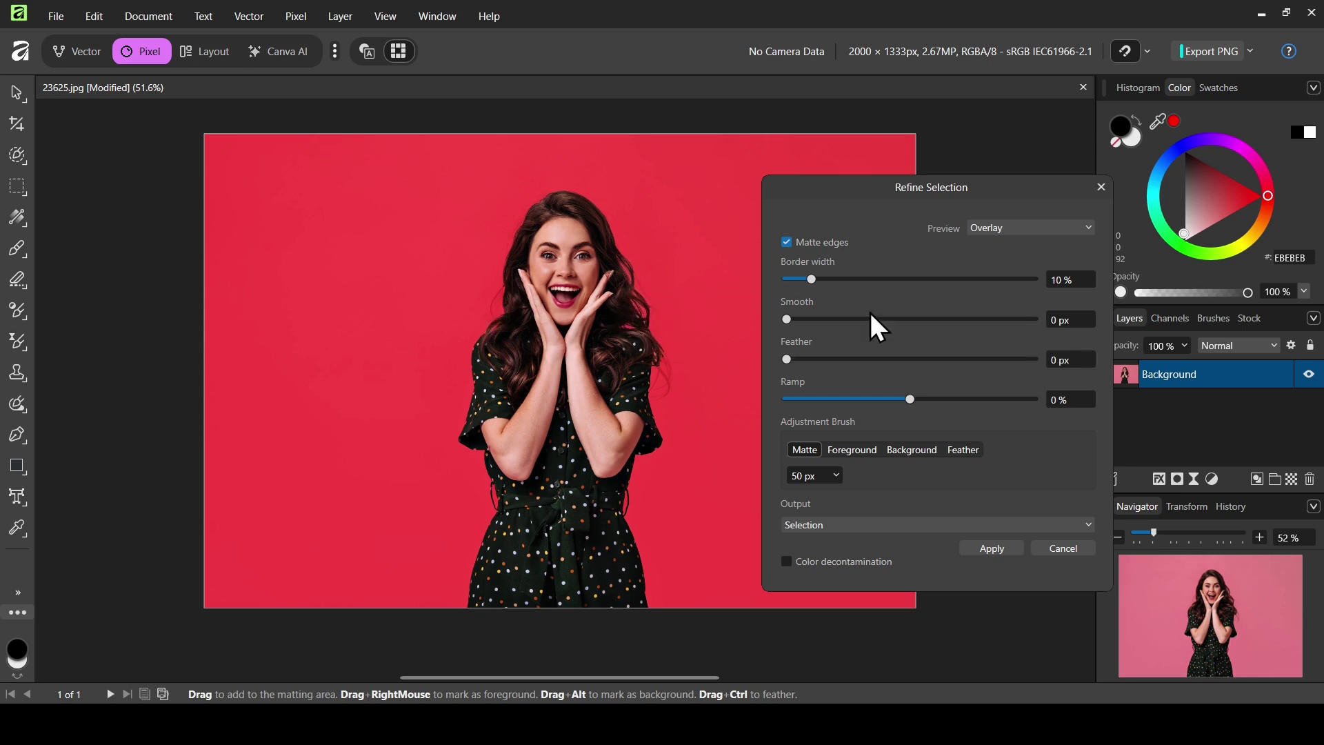
{"action": "left_click", "coordinate": [1008, 549]}
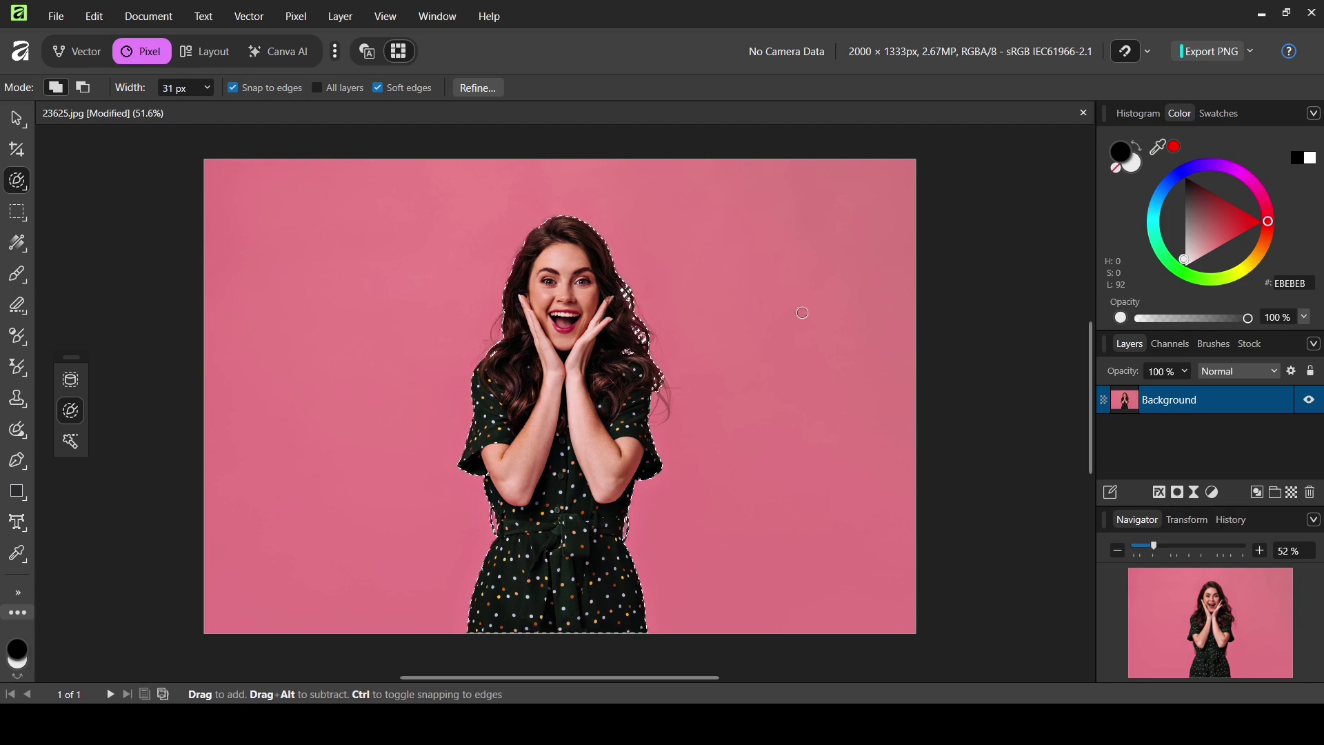
Mask out the pink backdrop using the selection, then deselect.
{"action": "left_click", "coordinate": [1176, 495]}
{"action": "left_click", "coordinate": [338, 22]}
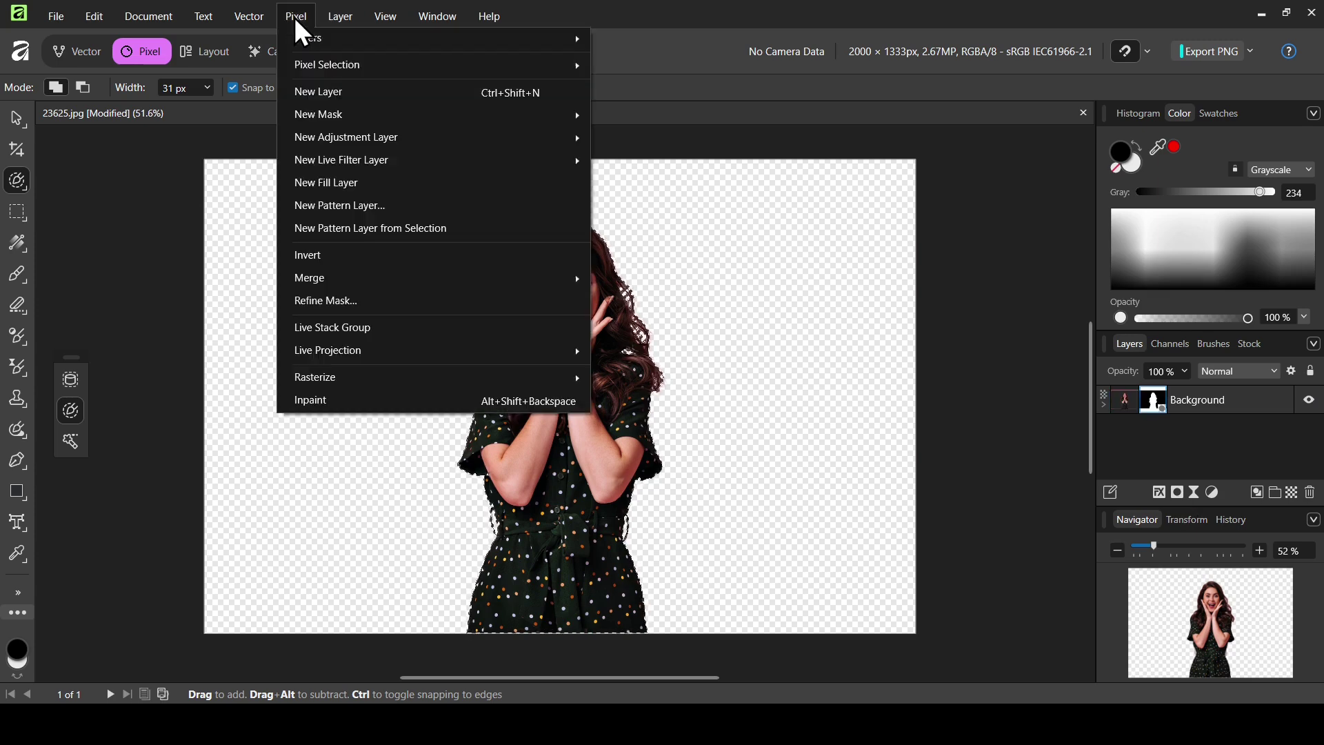
{"action": "mouse_move", "coordinate": [324, 64]}
{"action": "left_click", "coordinate": [618, 81]}
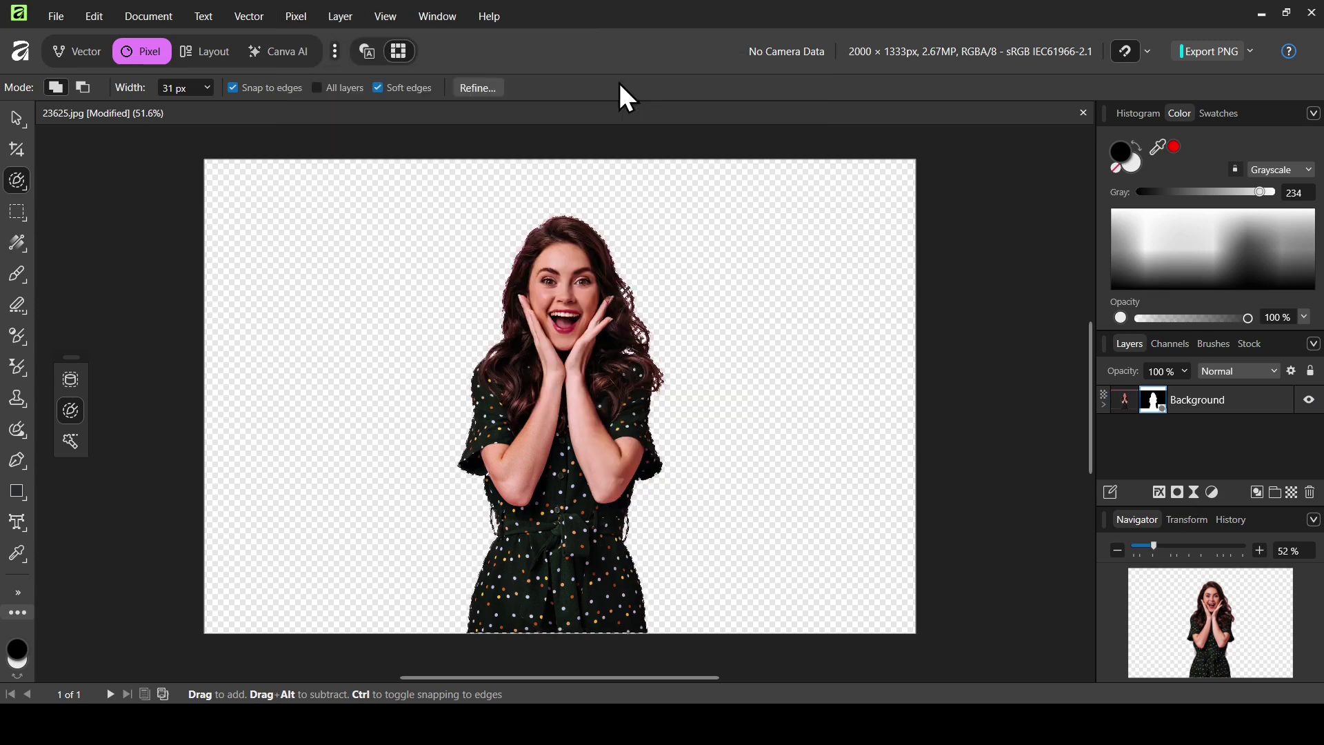
Merge the visible layers into one Pixel layer and delete the original Background layer.
{"action": "right_click", "coordinate": [1128, 403]}
{"action": "key", "text": "Escape"}
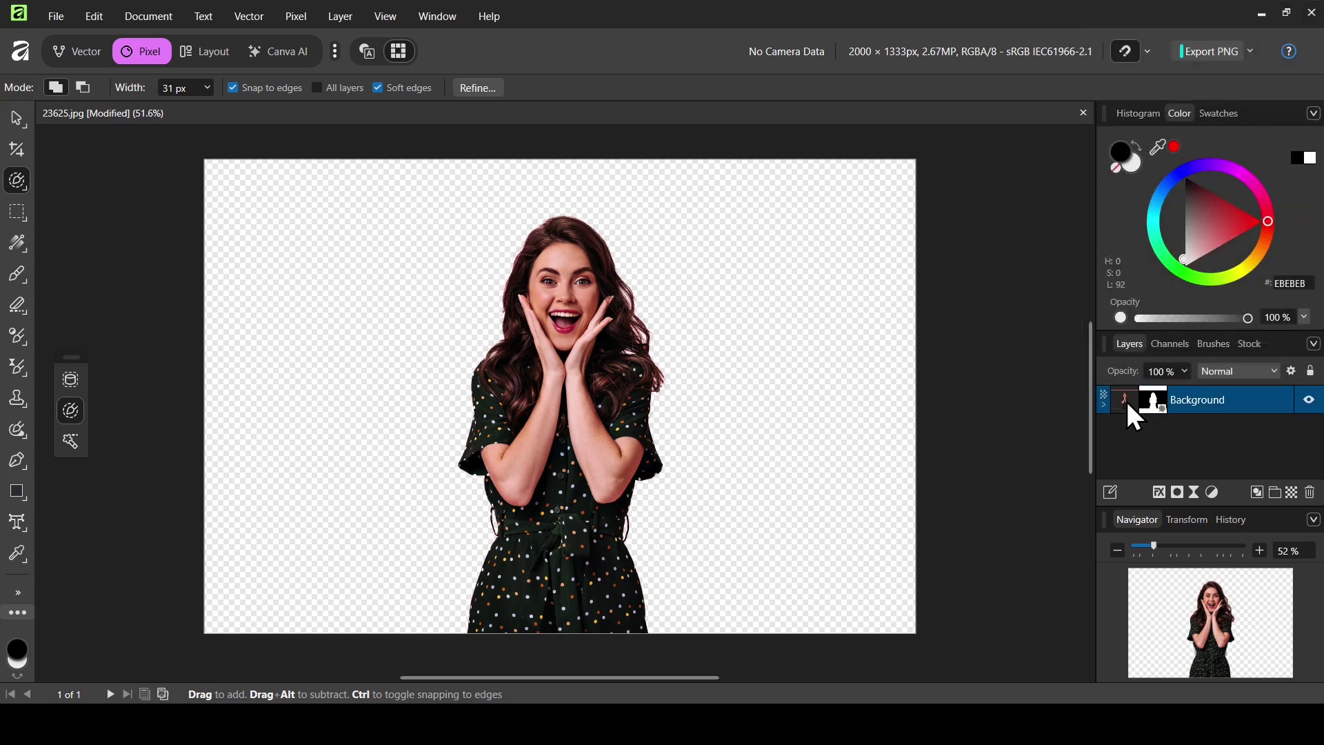
{"action": "right_click", "coordinate": [1127, 402]}
{"action": "left_click", "coordinate": [1124, 331]}
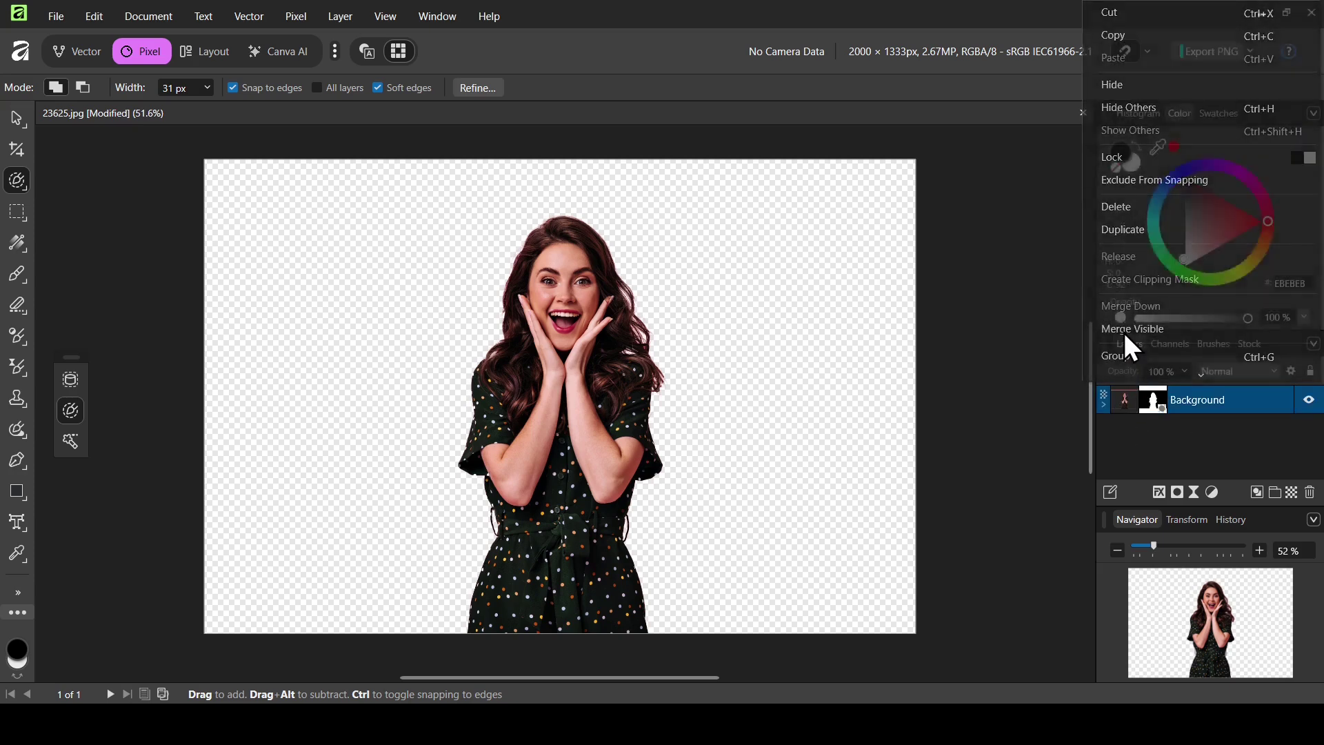
{"action": "left_click", "coordinate": [1130, 428]}
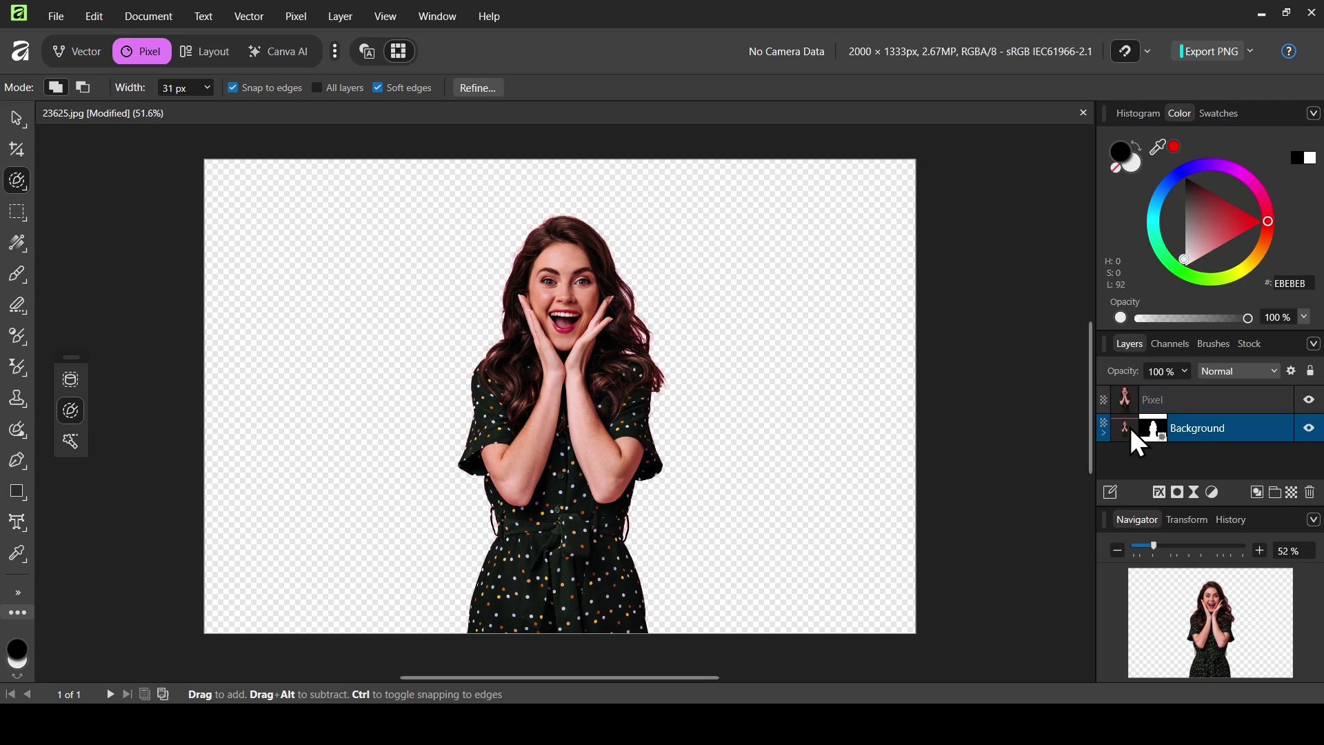
{"action": "left_click", "coordinate": [1310, 492]}
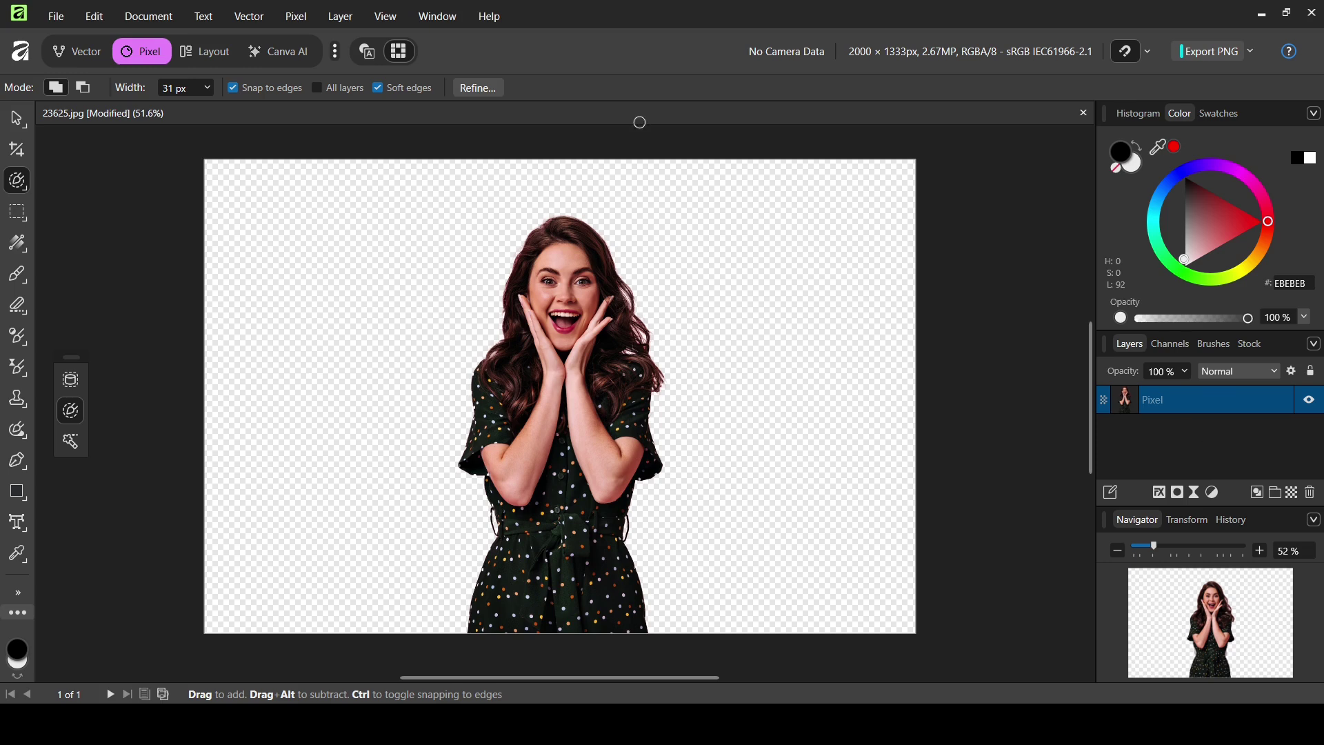
{"action": "left_click", "coordinate": [310, 27]}
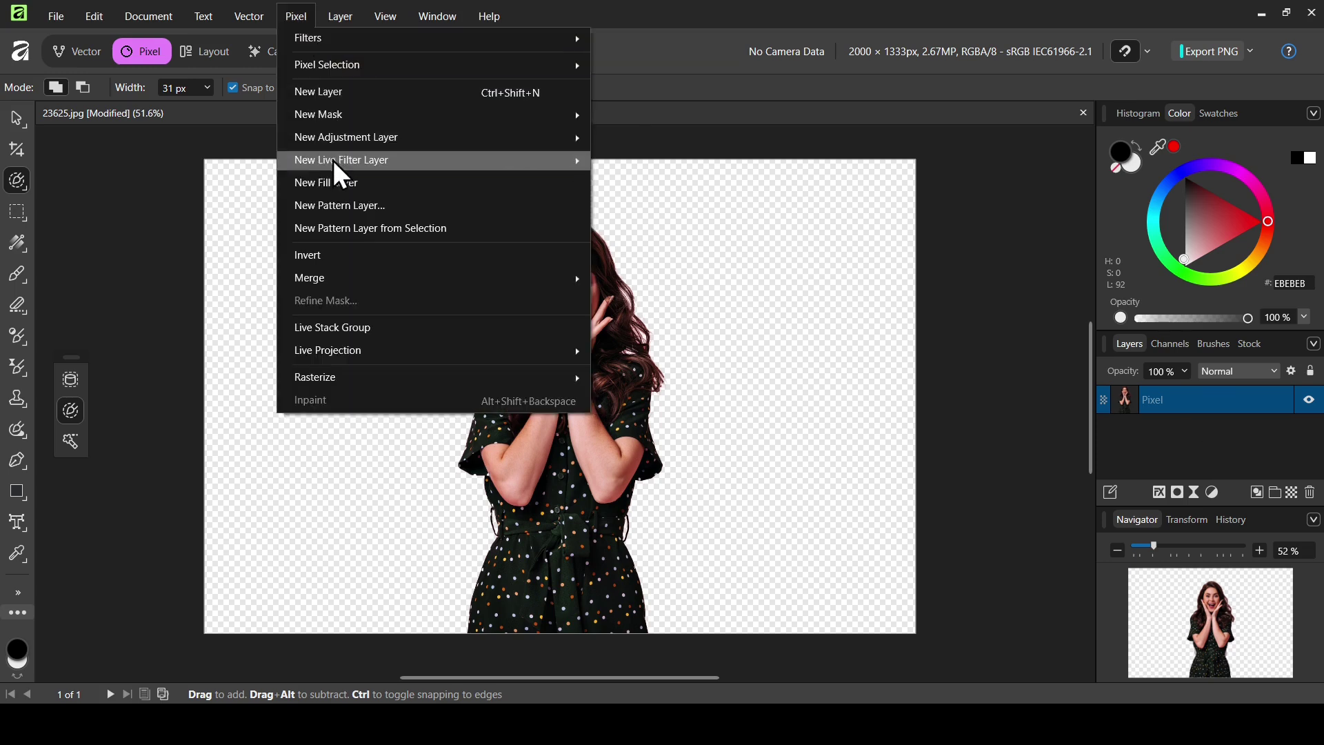
Add an FF6AA9 pink fill layer beneath the woman and paste the drip image above her.
{"action": "left_click", "coordinate": [338, 184]}
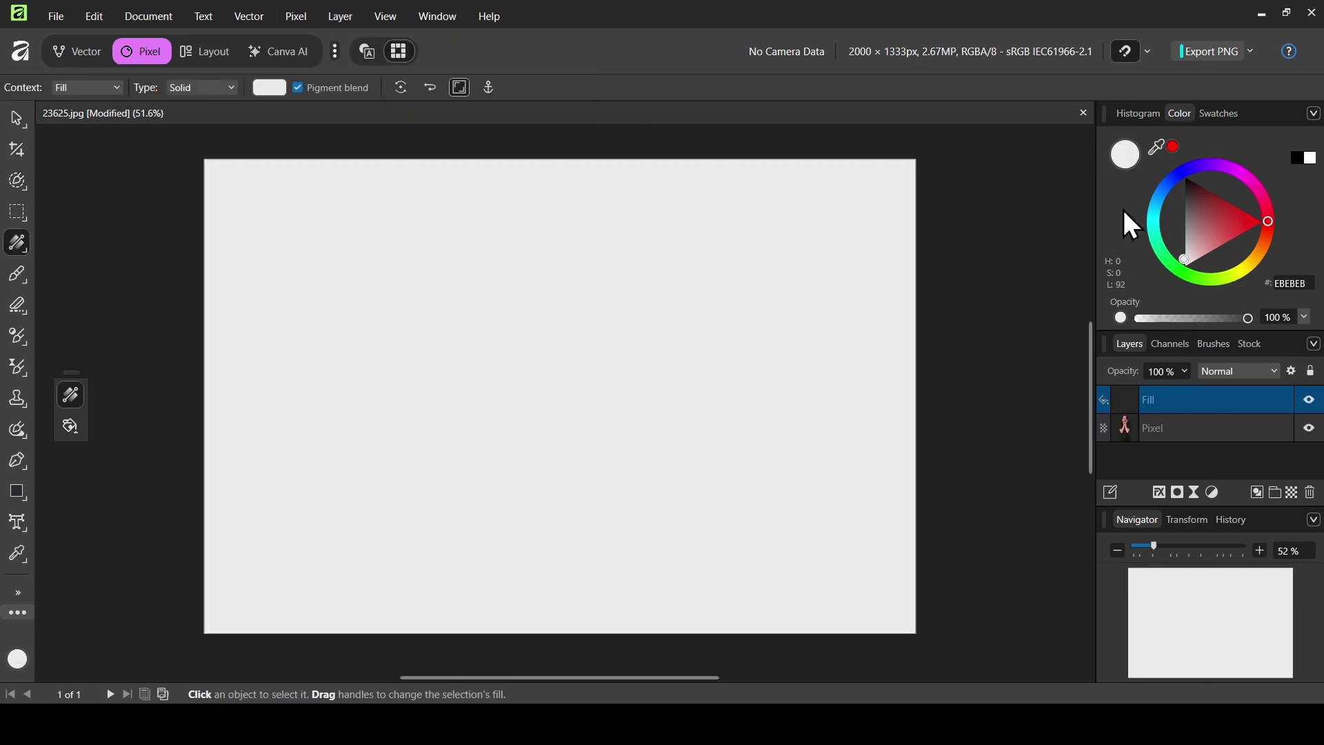
{"action": "mouse_move", "coordinate": [1251, 189]}
{"action": "left_mouse_down"}
{"action": "mouse_move", "coordinate": [1264, 201]}
{"action": "mouse_move", "coordinate": [1232, 234]}
{"action": "mouse_move", "coordinate": [1251, 230]}
{"action": "mouse_move", "coordinate": [1242, 242]}
{"action": "left_mouse_up"}
{"action": "left_click_drag", "start_coordinate": [1130, 401], "coordinate": [1133, 447]}
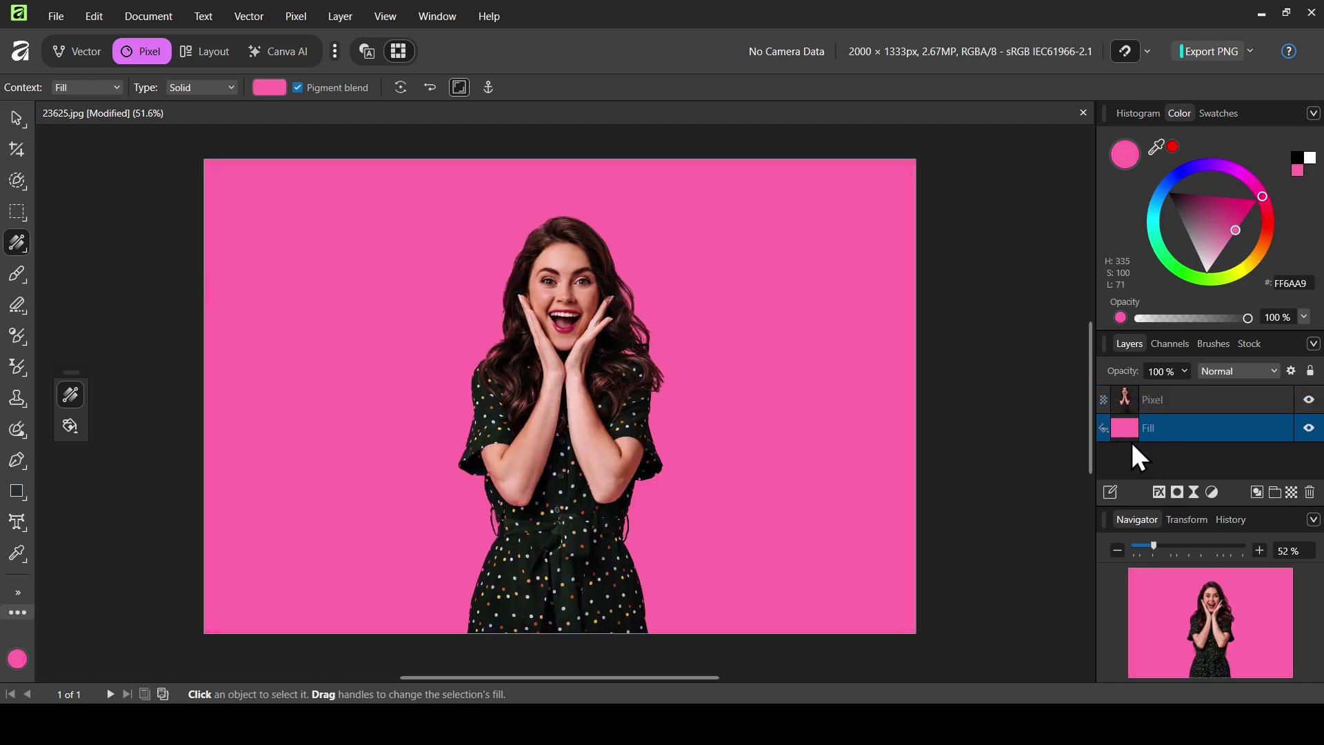
{"action": "left_click", "coordinate": [1126, 404]}
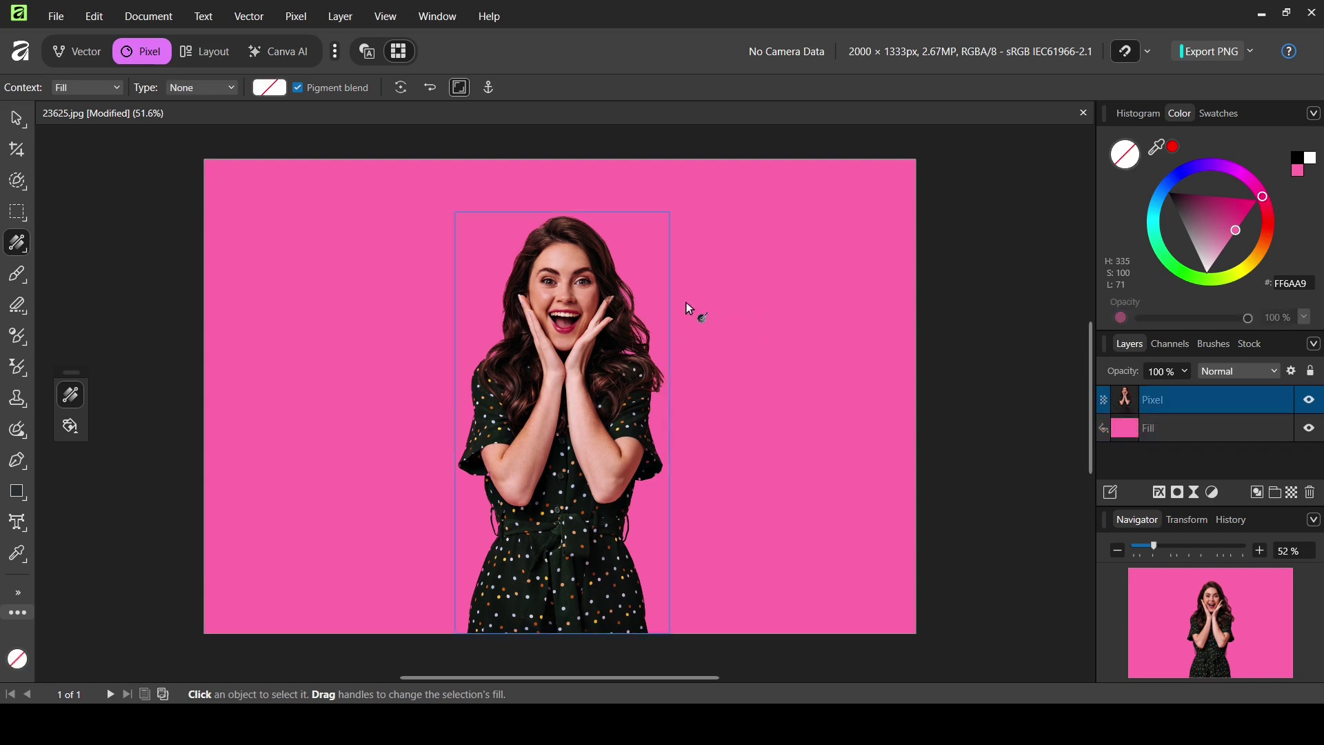
{"action": "key", "text": "ctrl+v"}
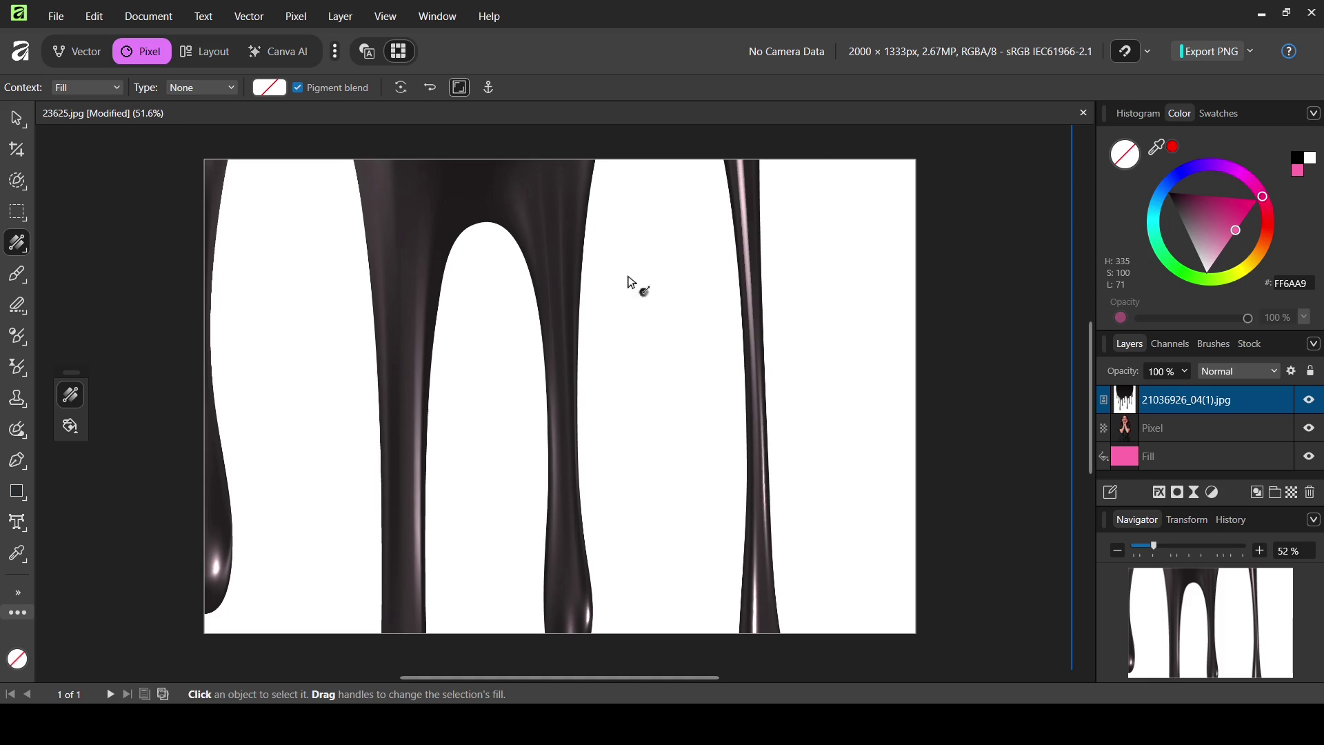
Scale the drip image down over the woman's upper body and rasterize it.
{"action": "right_click", "coordinate": [17, 119]}
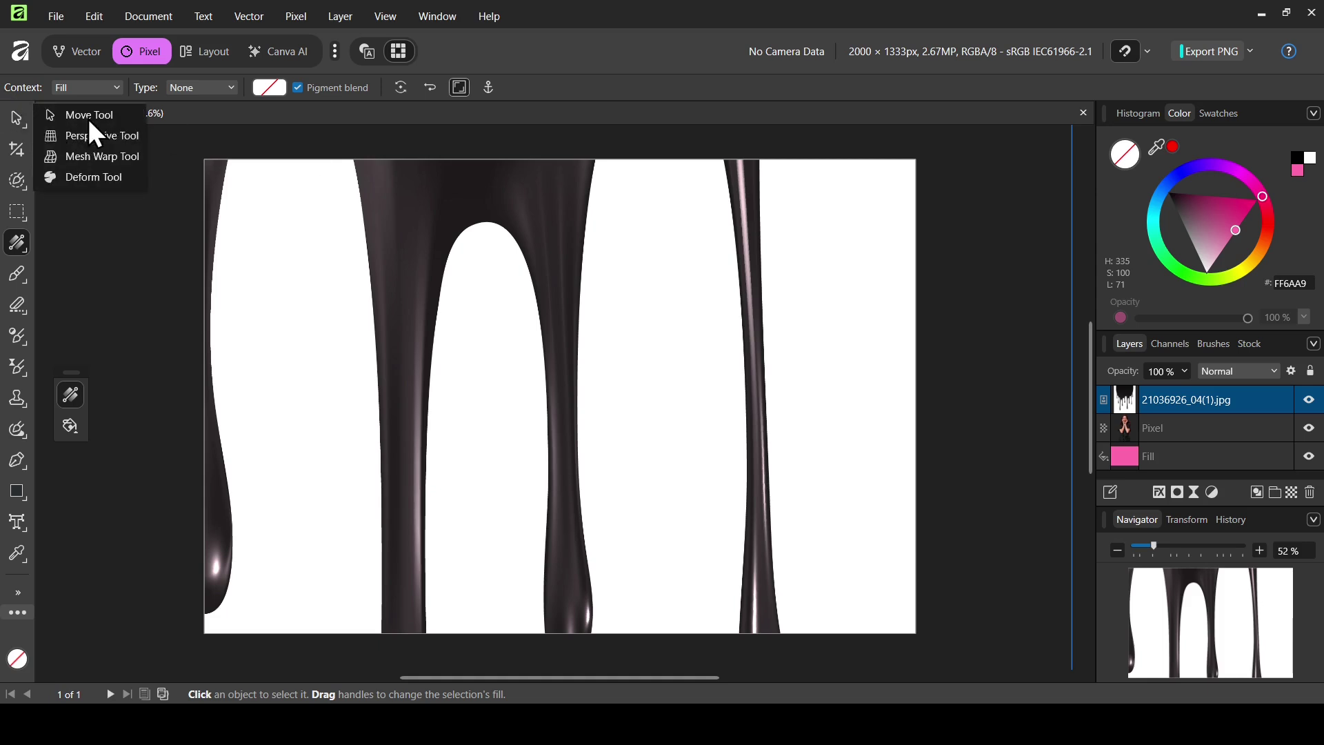
{"action": "left_click", "coordinate": [88, 116]}
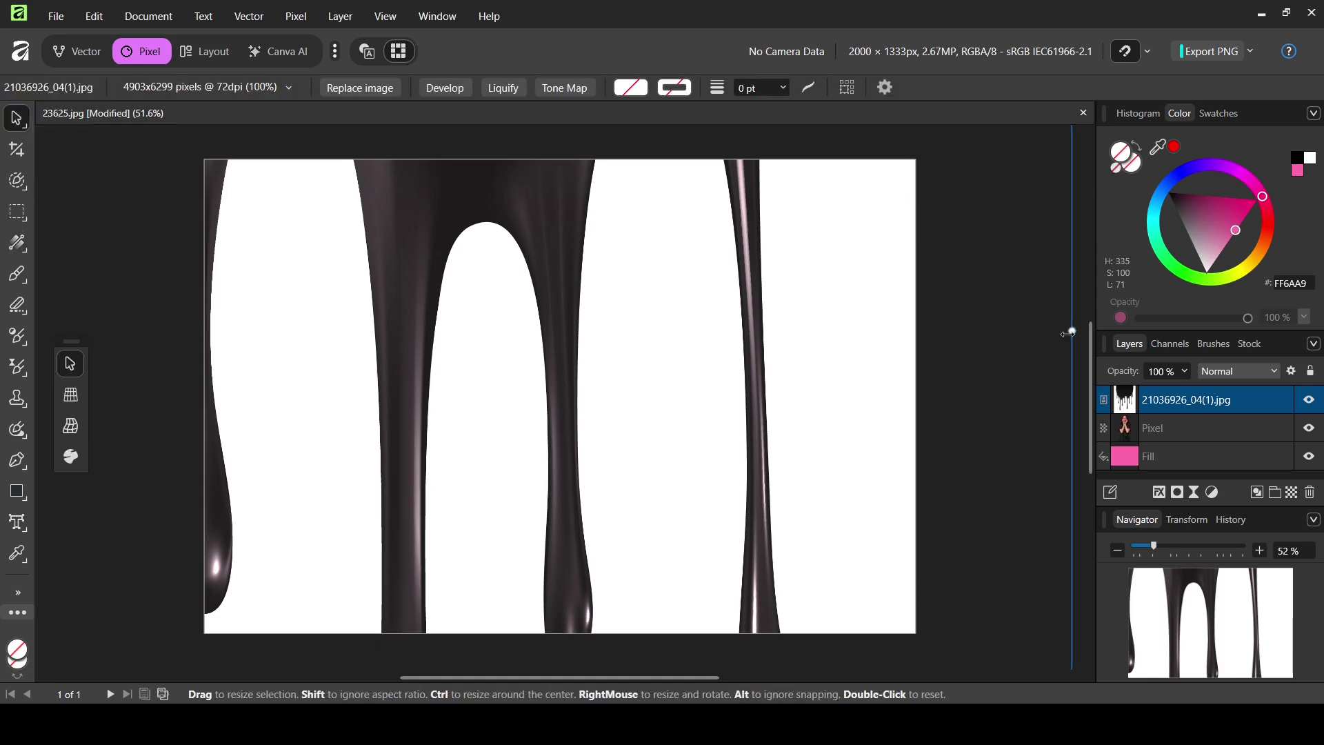
{"action": "left_click_drag", "start_coordinate": [1068, 332], "coordinate": [488, 359]}
{"action": "left_click_drag", "start_coordinate": [326, 333], "coordinate": [523, 346]}
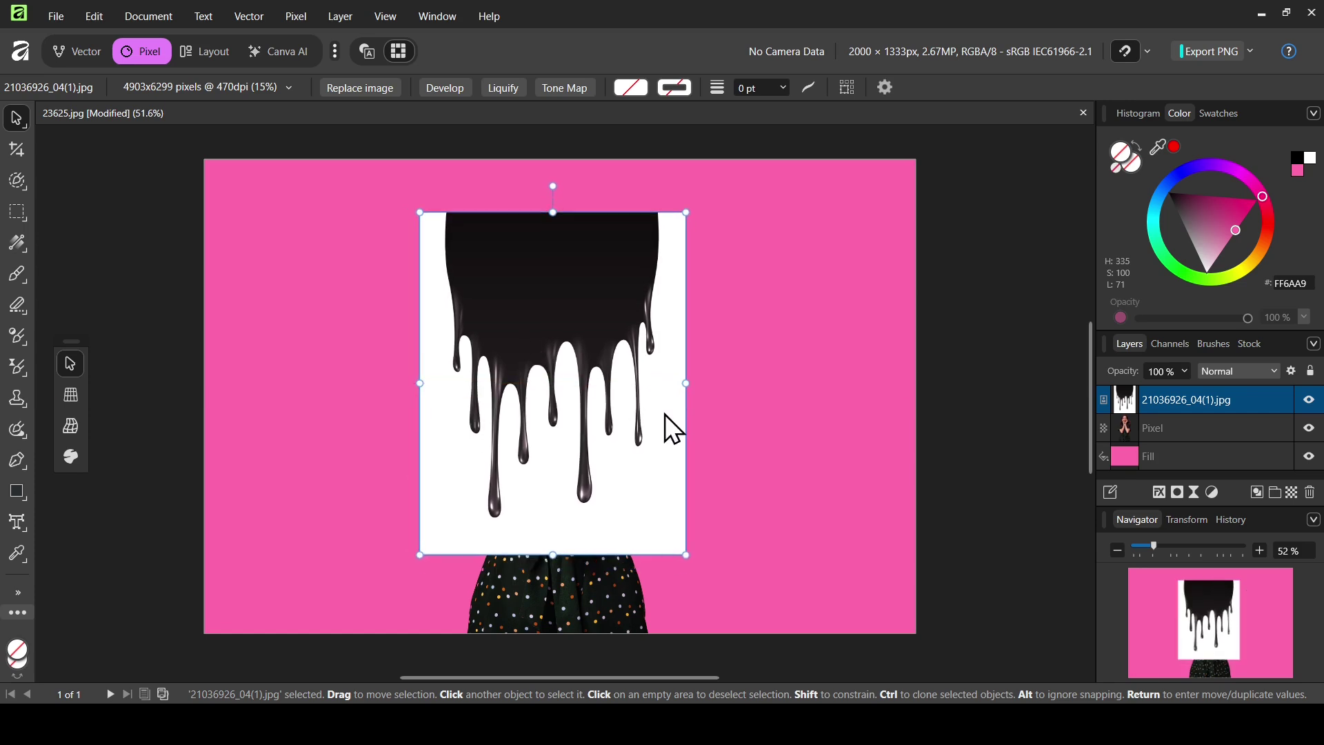
{"action": "right_click", "coordinate": [645, 387]}
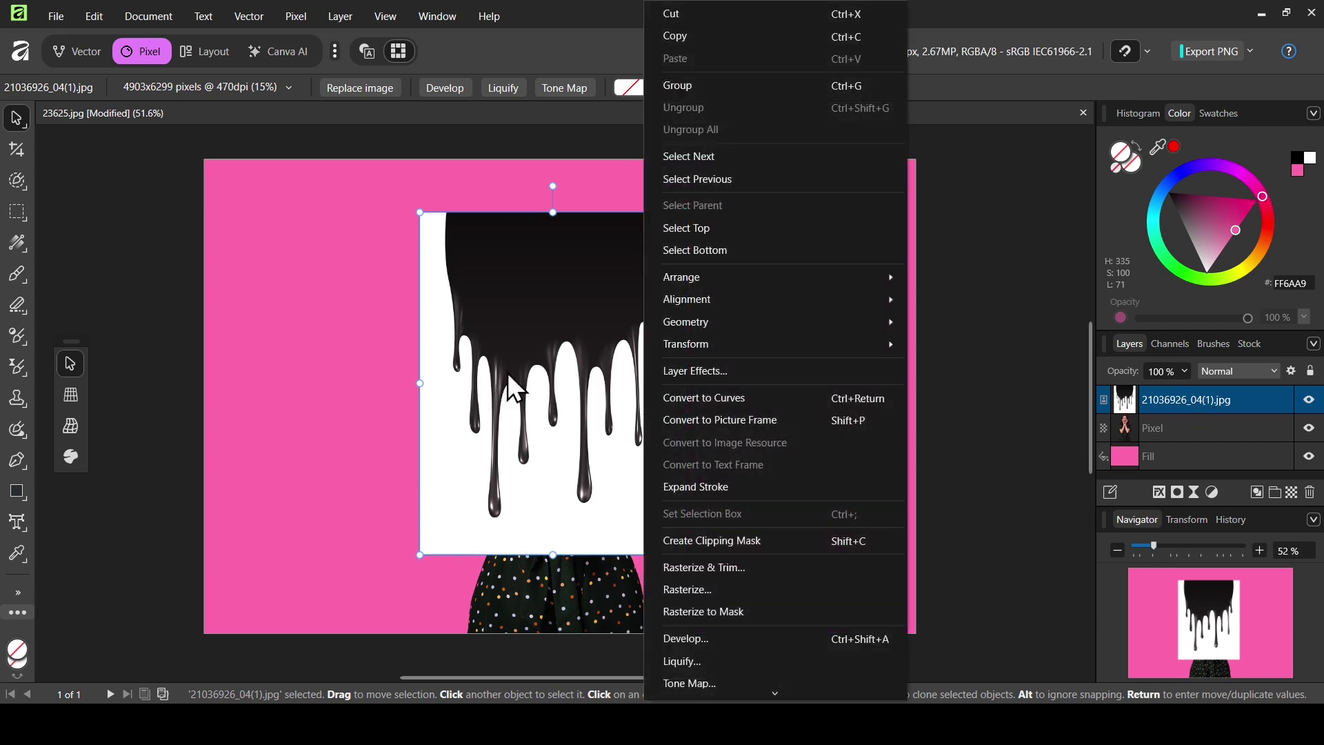
{"action": "left_click", "coordinate": [710, 591]}
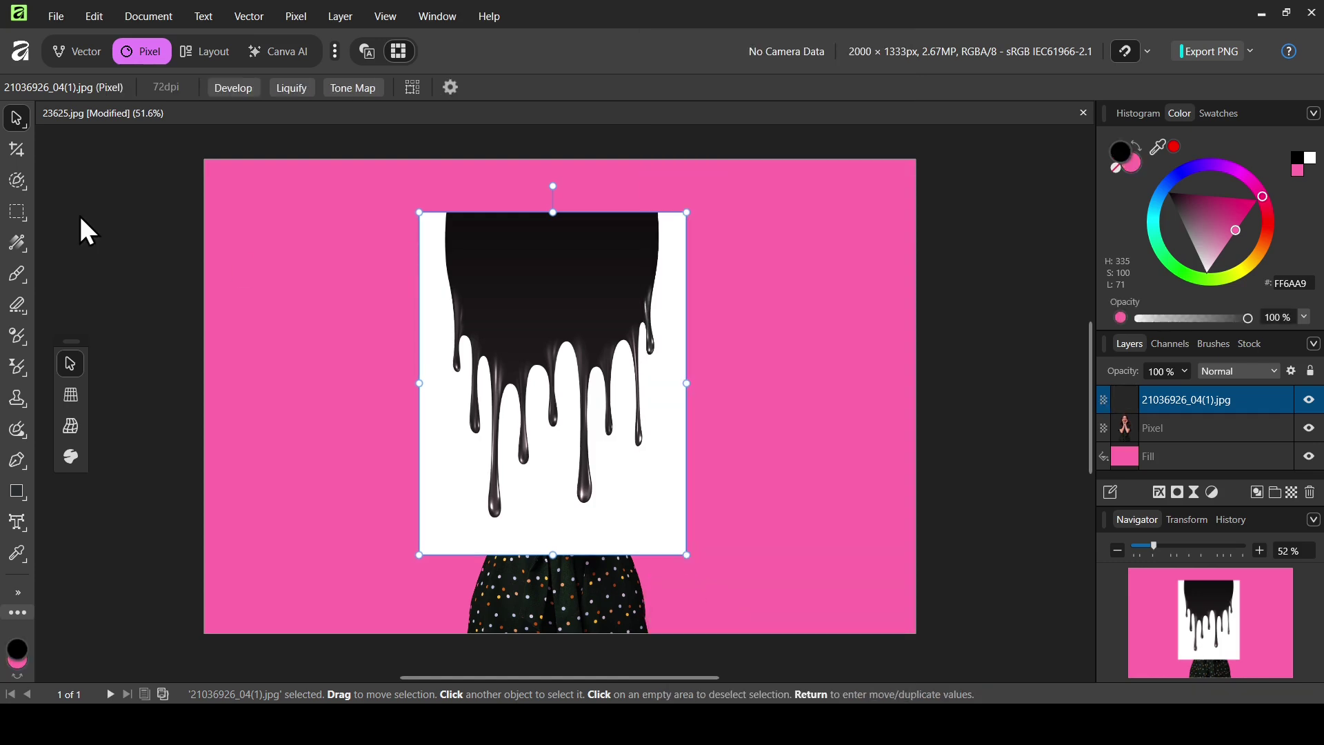
Flood-select the white area around the drips, delete it, and deselect.
{"action": "left_click", "coordinate": [20, 182]}
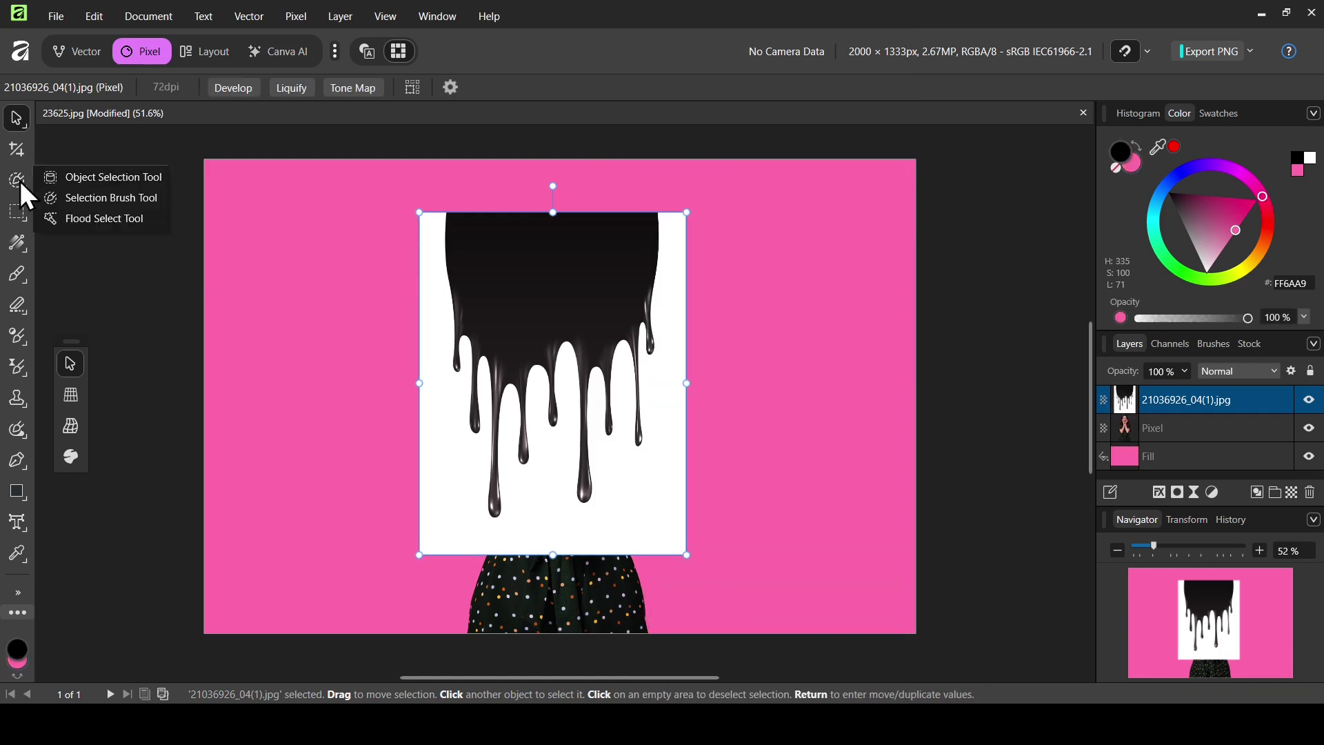
{"action": "left_click", "coordinate": [120, 229]}
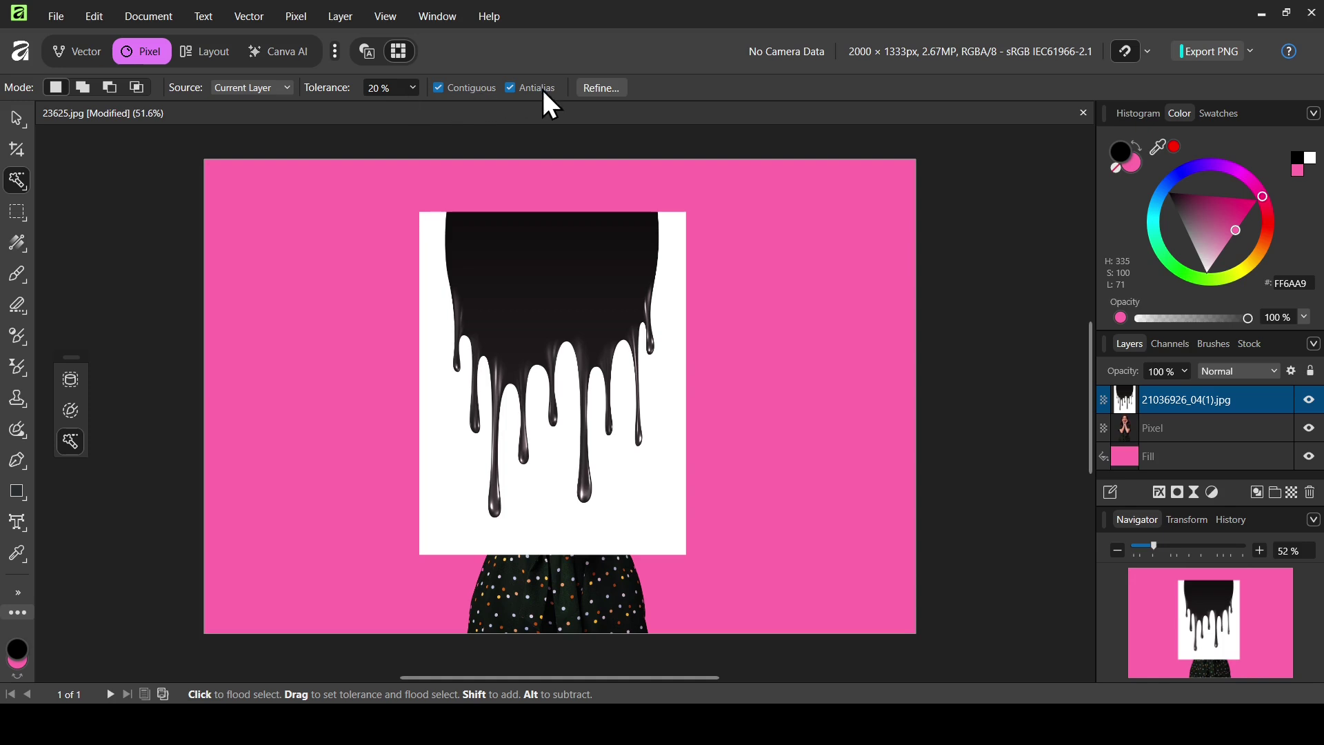
{"action": "left_click", "coordinate": [671, 304]}
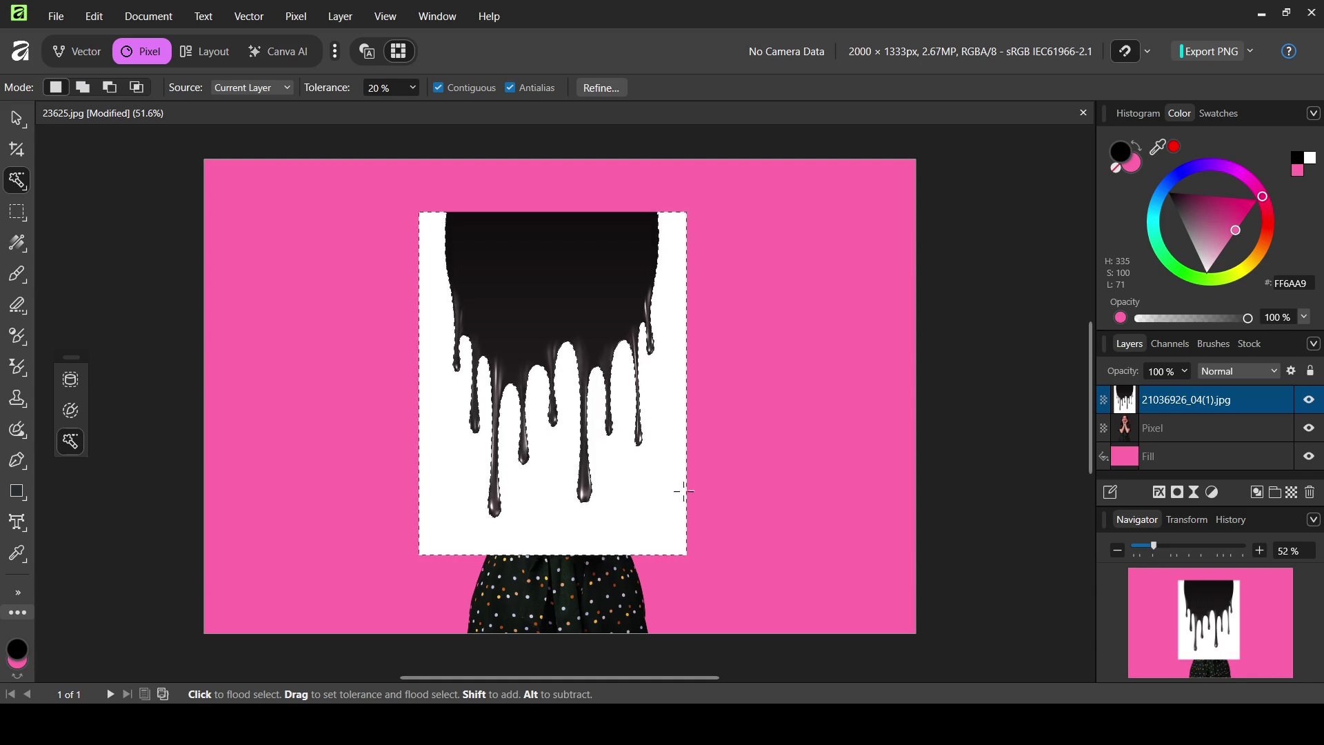
{"action": "key", "text": "Delete"}
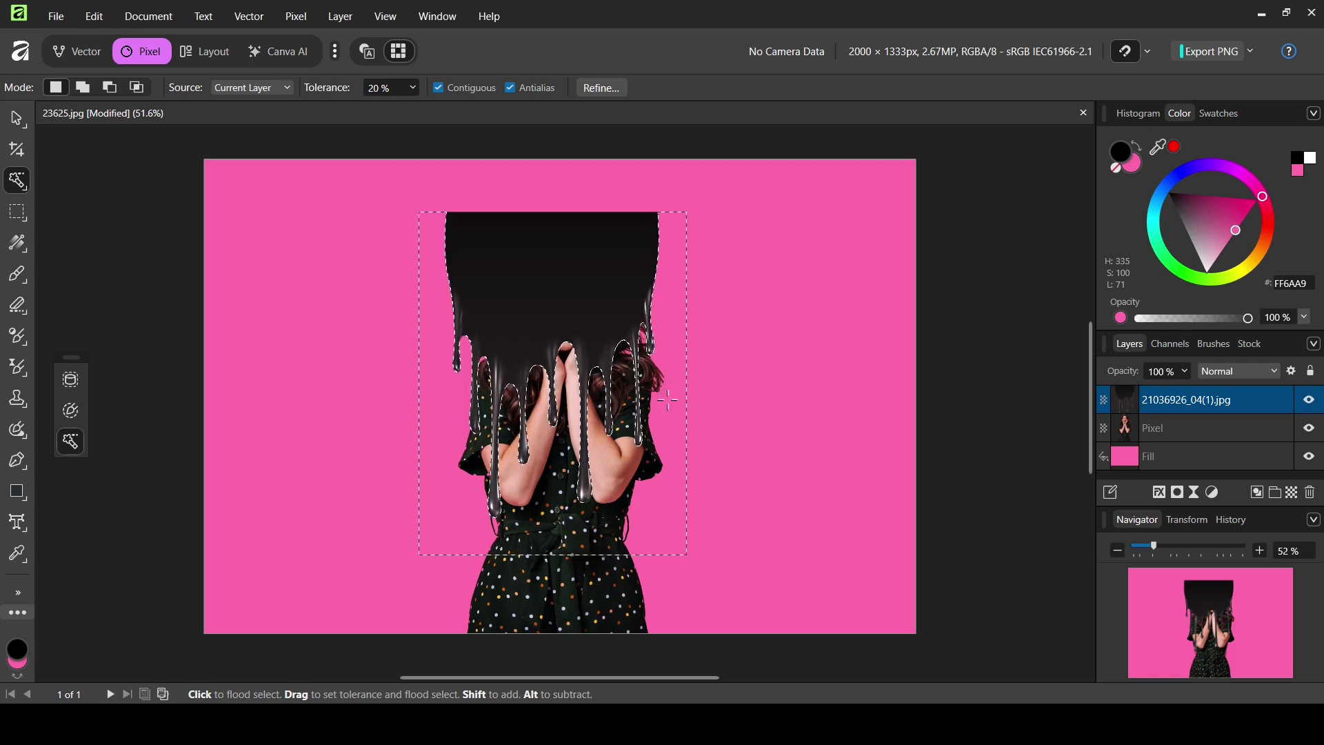
{"action": "left_click", "coordinate": [295, 23]}
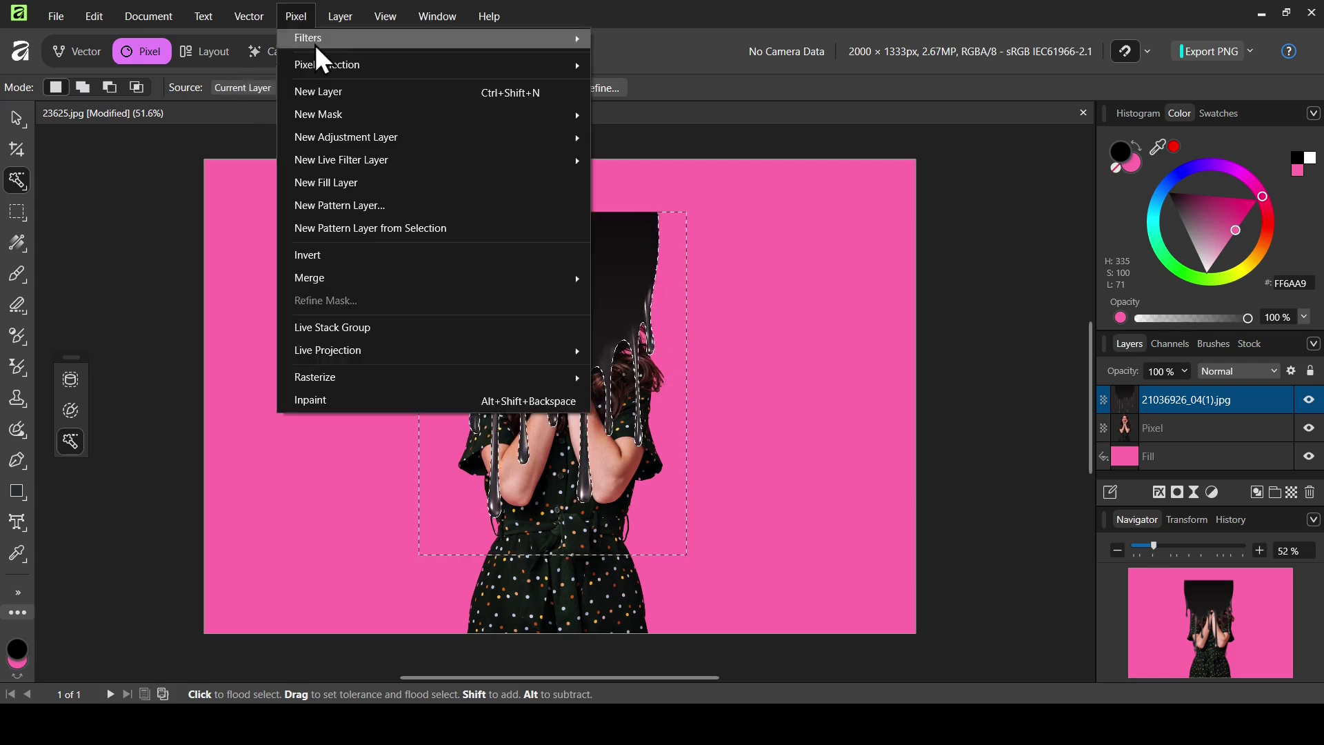
{"action": "mouse_move", "coordinate": [329, 67]}
{"action": "left_click", "coordinate": [631, 89]}
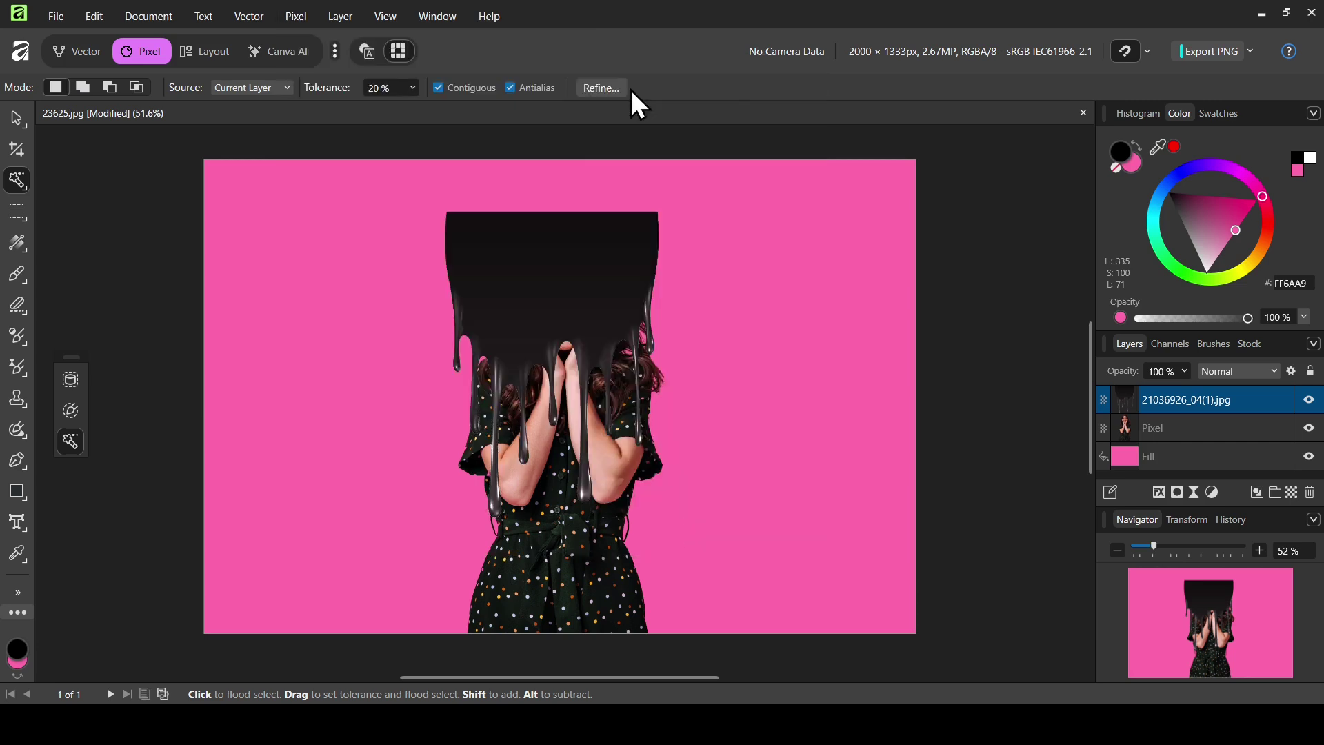
Lower the drip layer to 78% opacity and fit it slightly smaller over the woman's chest and hands.
{"action": "left_click_drag", "start_coordinate": [16, 120], "coordinate": [100, 114]}
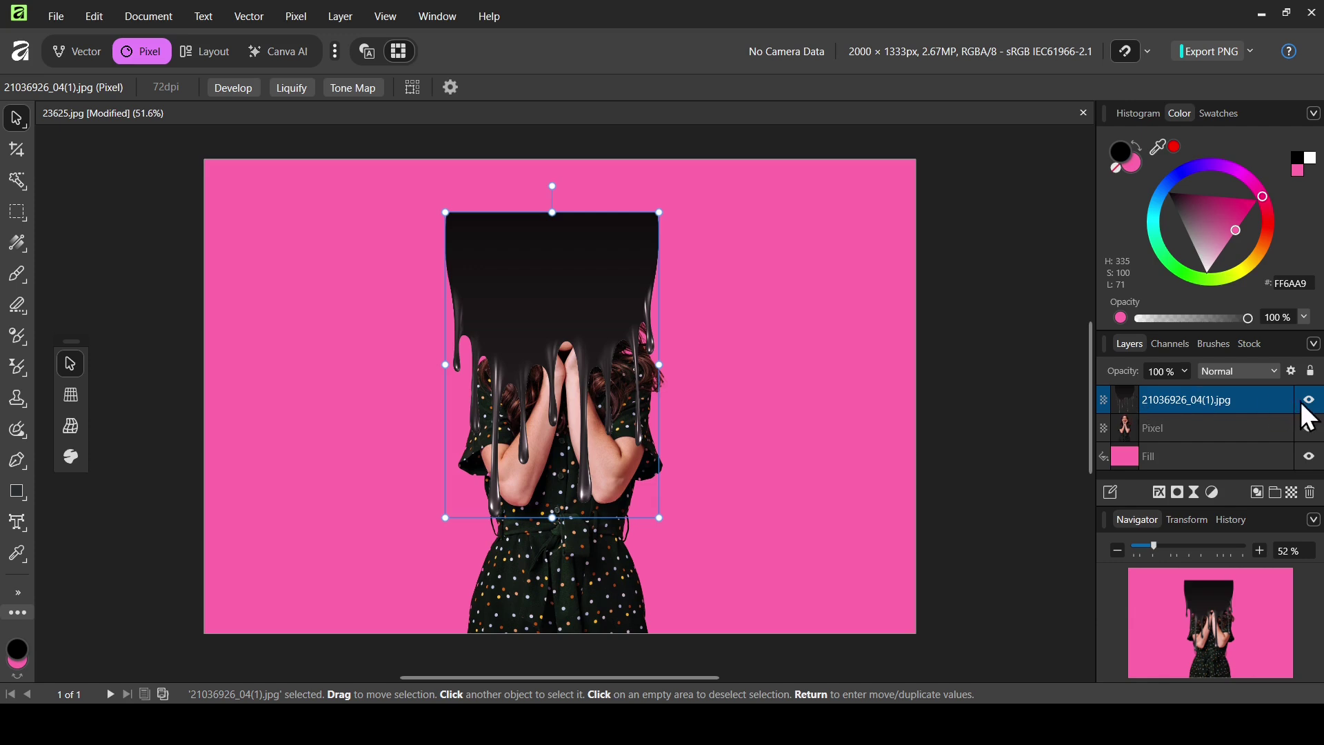
{"action": "left_click", "coordinate": [1309, 427]}
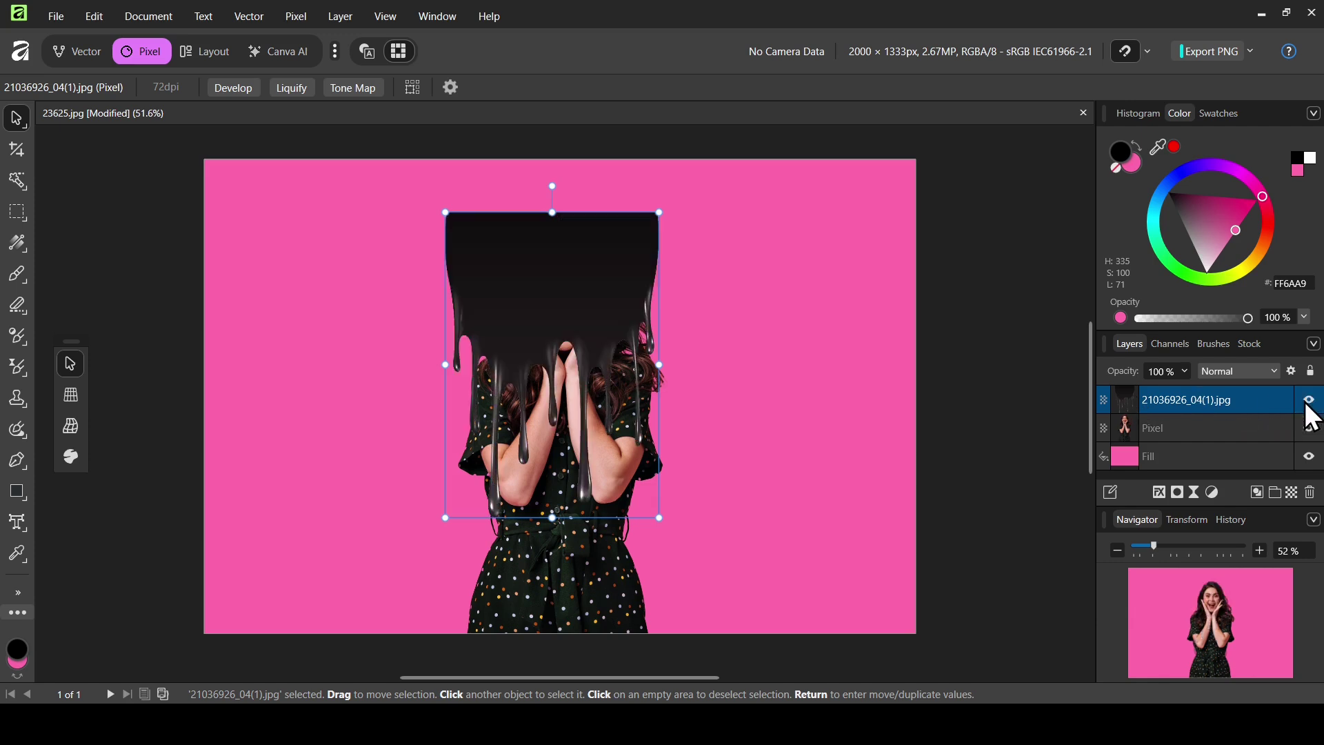
{"action": "left_click", "coordinate": [1191, 373]}
{"action": "left_click_drag", "start_coordinate": [1186, 390], "coordinate": [1160, 397]}
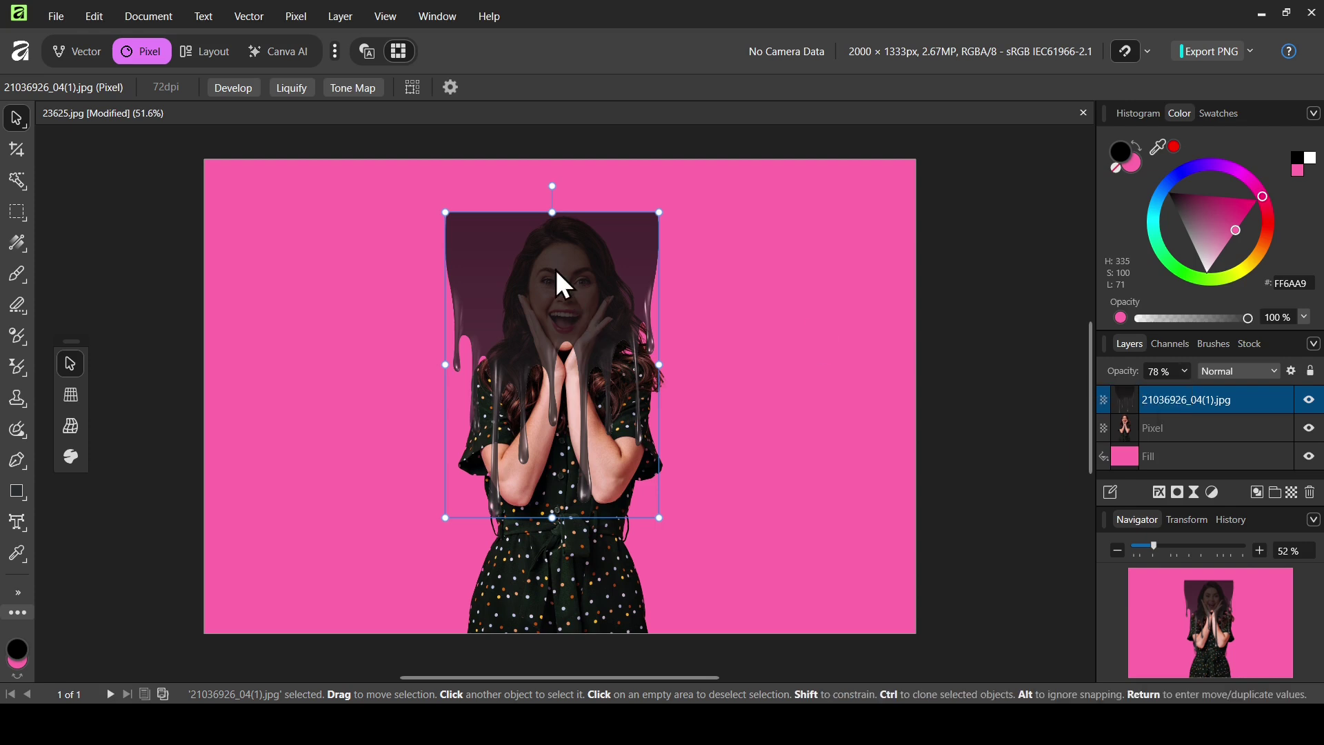
{"action": "mouse_move", "coordinate": [556, 271]}
{"action": "left_mouse_down"}
{"action": "mouse_move", "coordinate": [564, 317]}
{"action": "mouse_move", "coordinate": [563, 286]}
{"action": "left_mouse_up"}
{"action": "left_click_drag", "start_coordinate": [560, 228], "coordinate": [568, 326]}
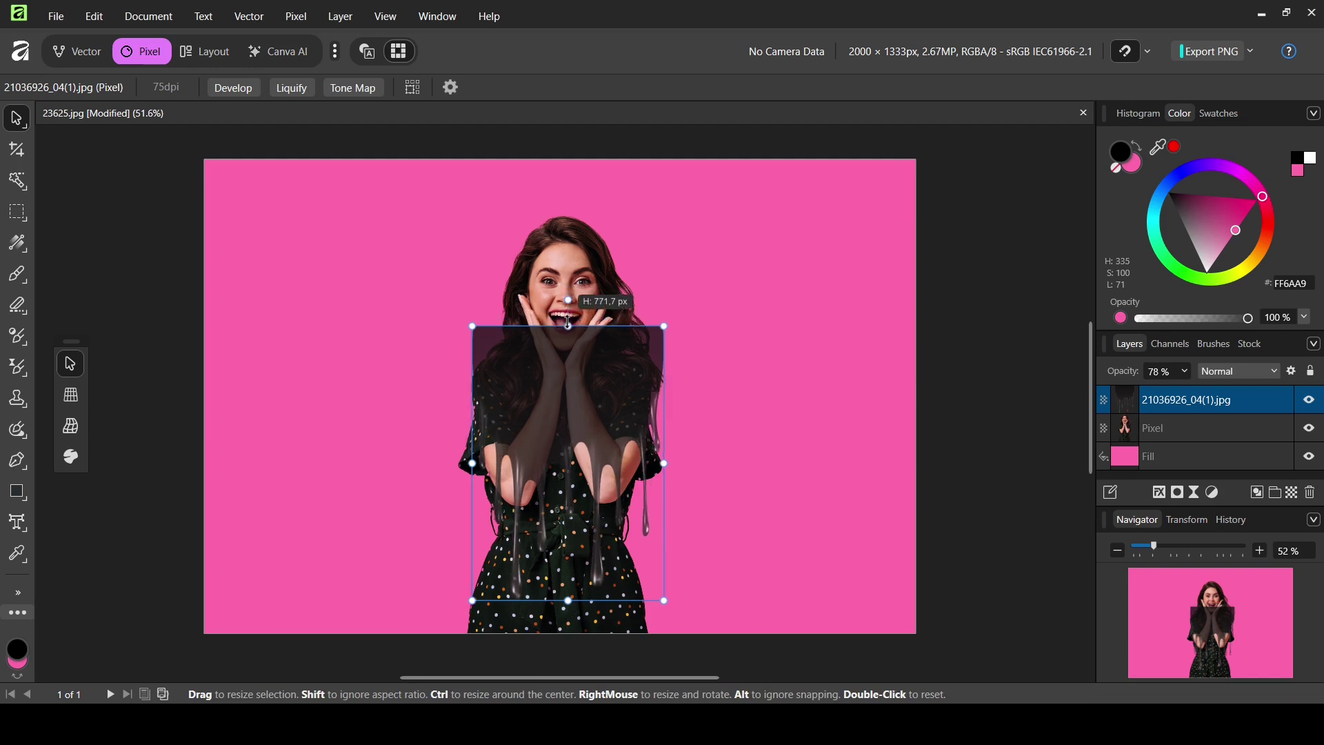
{"action": "left_click_drag", "start_coordinate": [588, 369], "coordinate": [583, 311]}
{"action": "left_click_drag", "start_coordinate": [660, 408], "coordinate": [654, 408]}
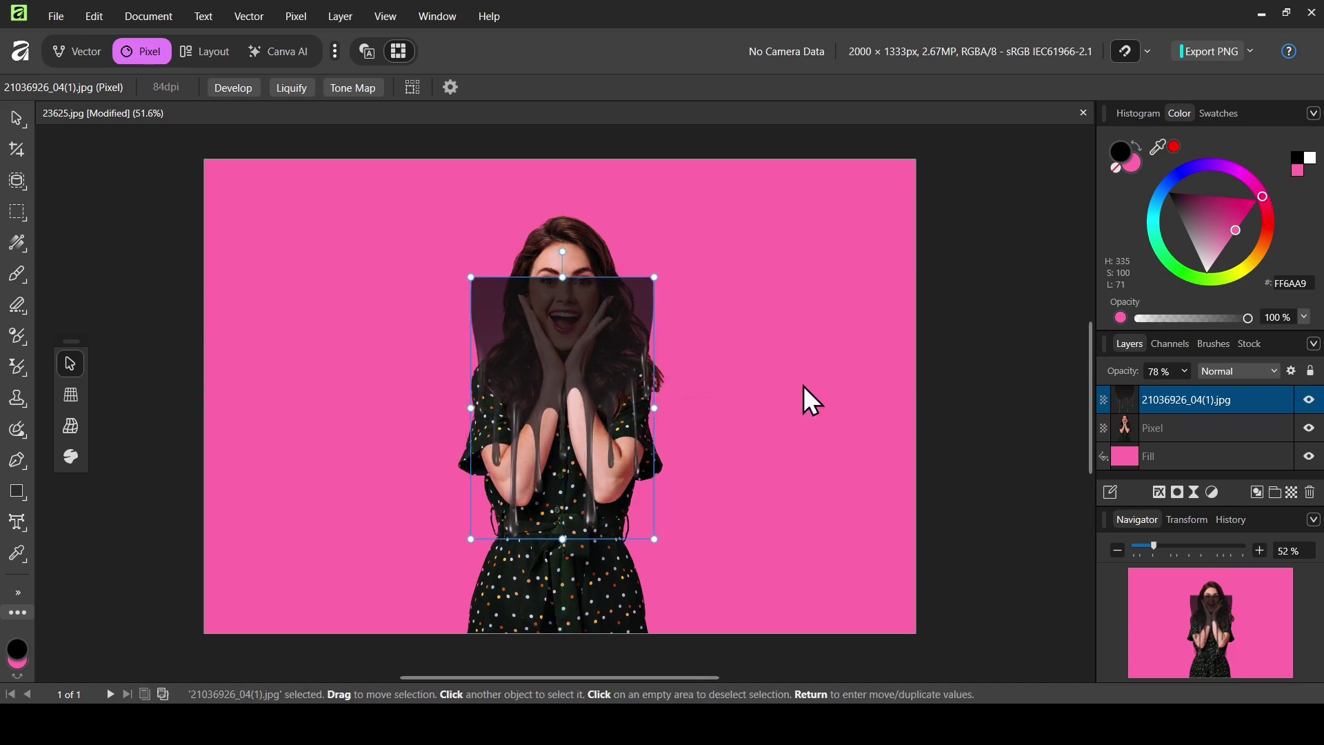
Raise the drip layer's opacity to 100% and zoom in on the image.
{"action": "left_click", "coordinate": [1185, 373]}
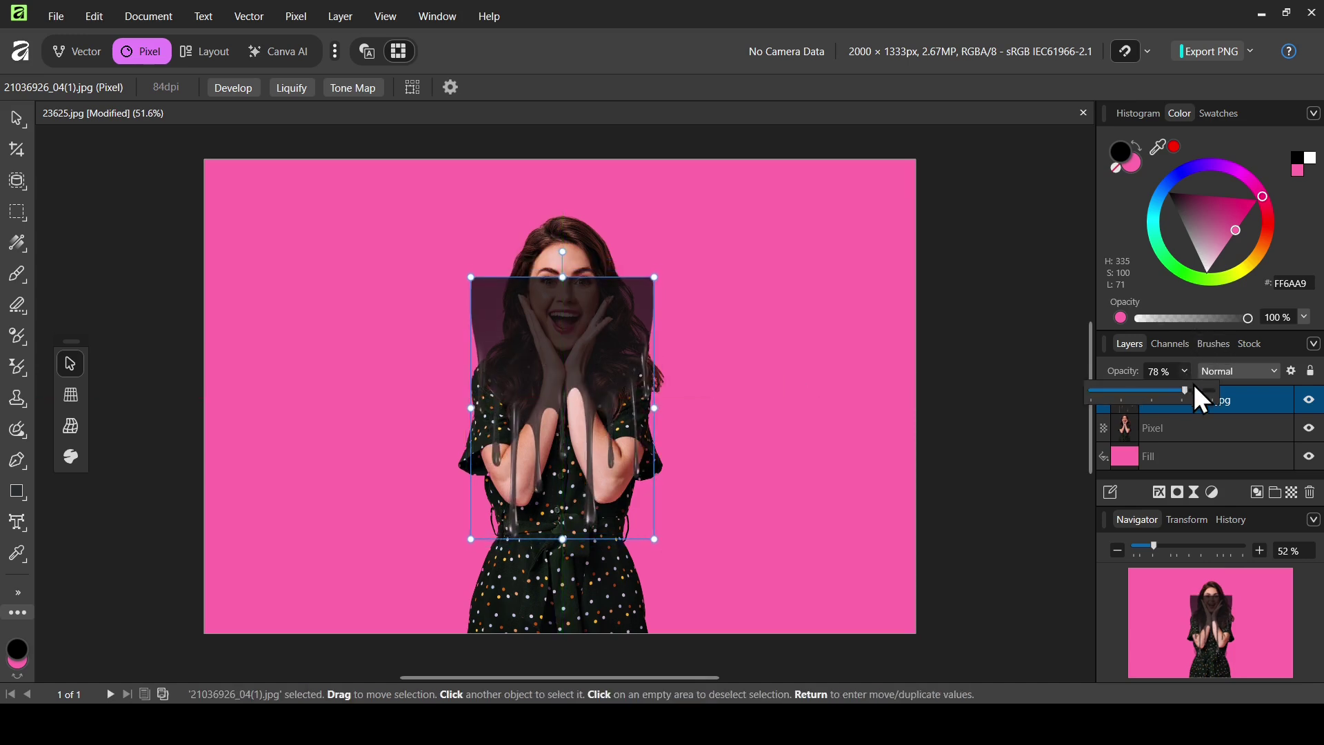
{"action": "left_click_drag", "start_coordinate": [1190, 391], "coordinate": [1231, 391]}
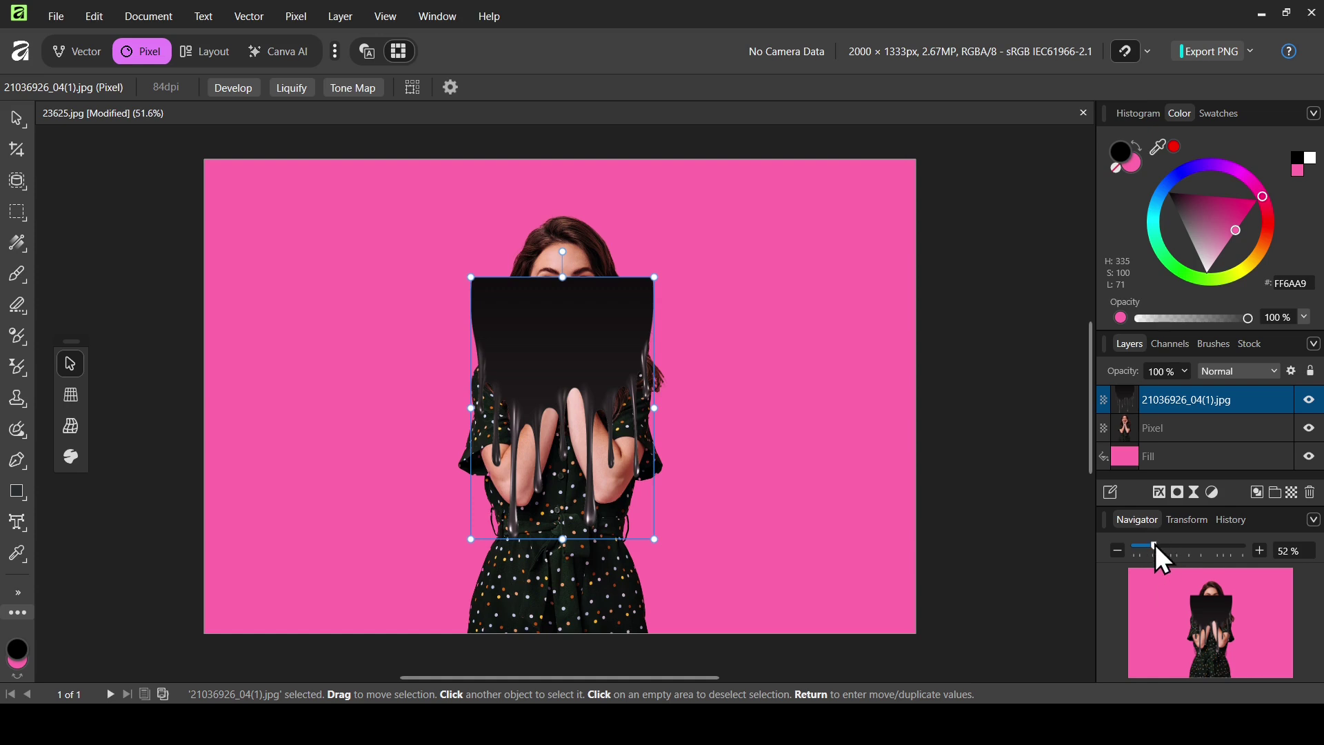
{"action": "left_click_drag", "start_coordinate": [1156, 544], "coordinate": [1161, 545]}
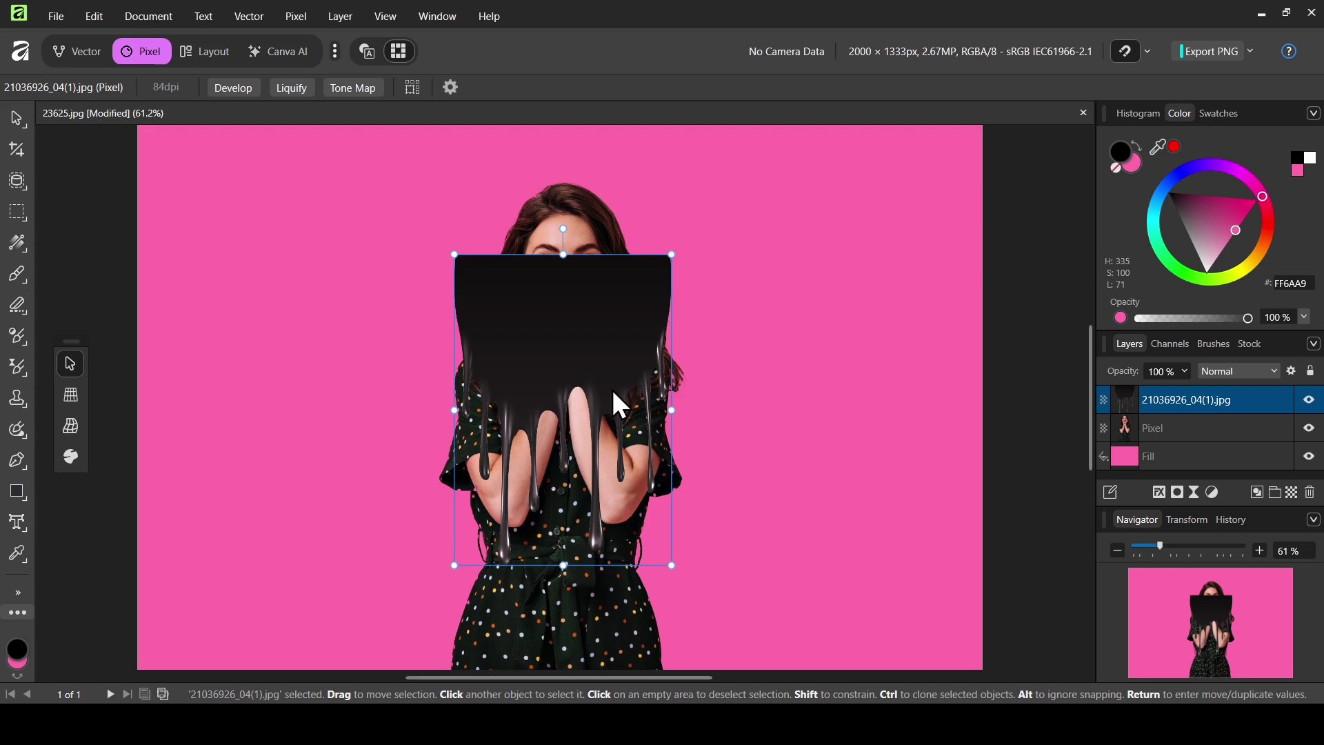
Load the drip layer's shape as a selection, briefly hiding the layer to check the face.
{"action": "left_click", "coordinate": [1128, 398], "text": "ctrl"}
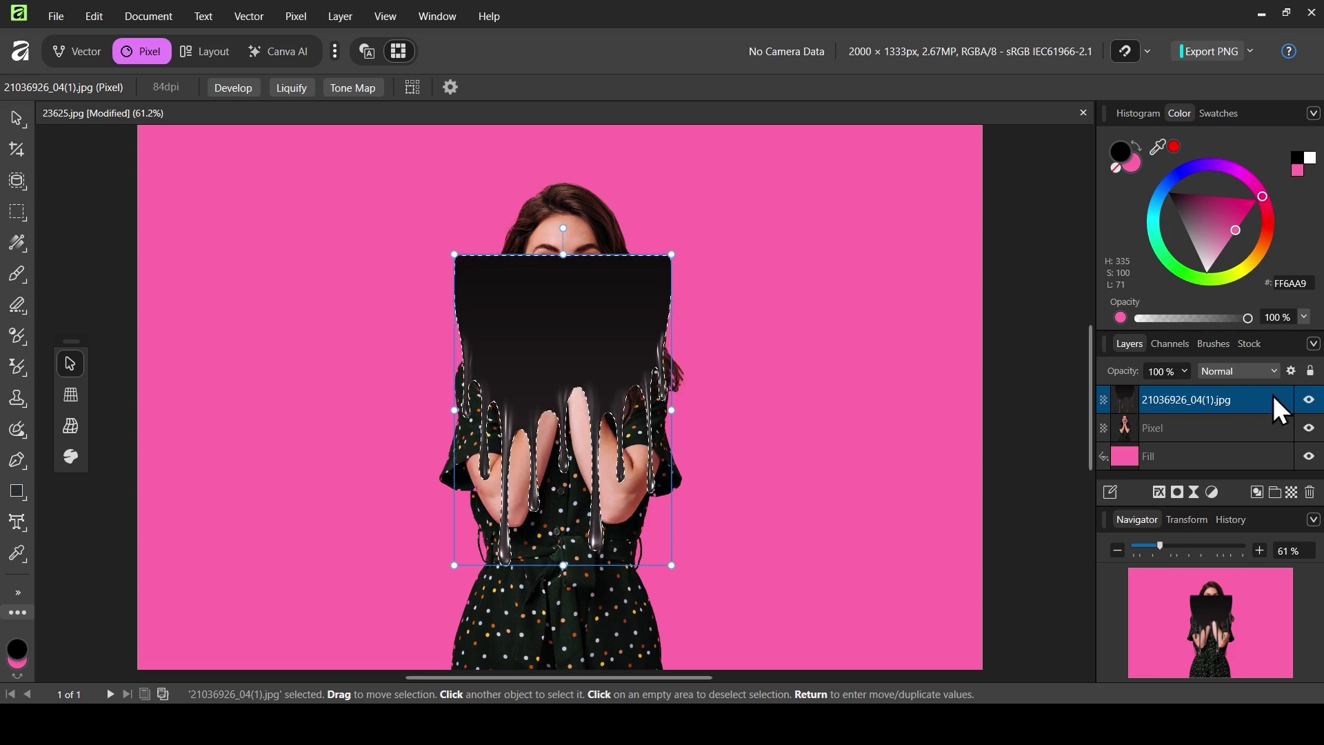
{"action": "left_click", "coordinate": [1310, 401]}
{"action": "left_click", "coordinate": [1310, 400]}
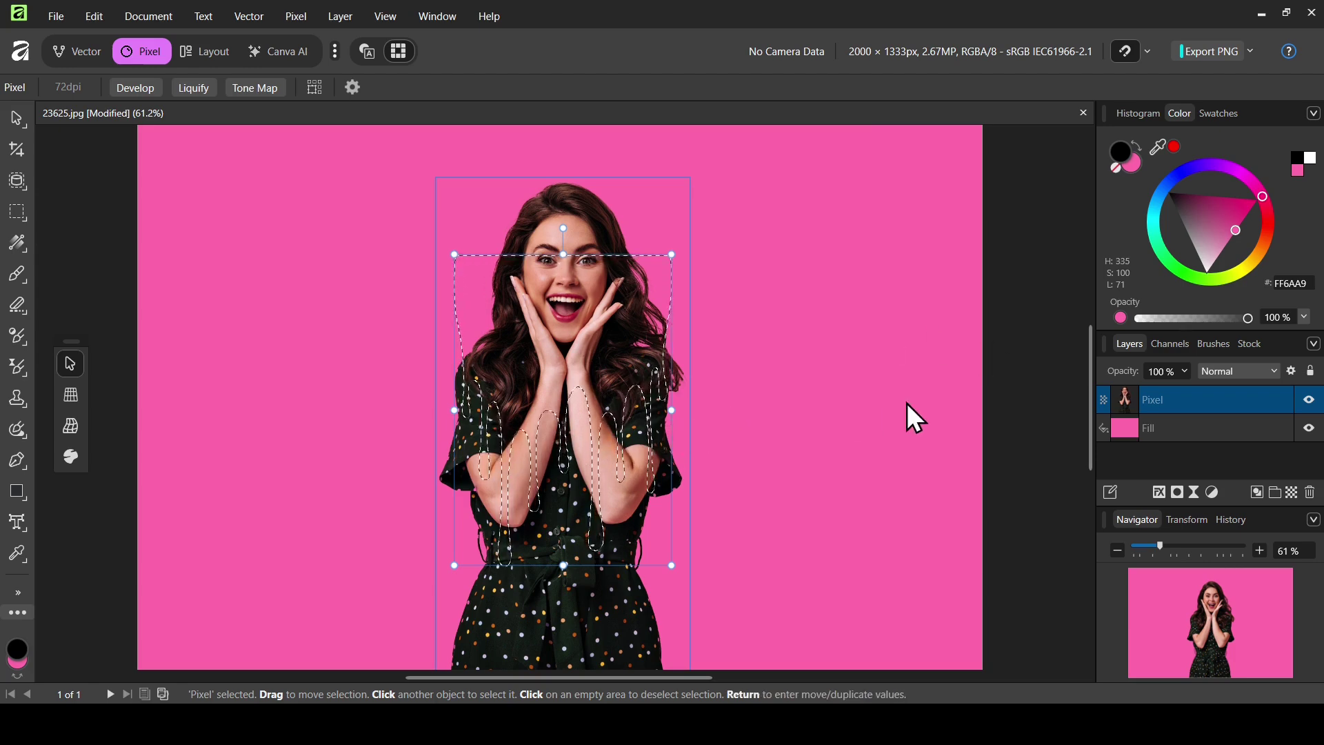
Apply the drip selection as a mask on the woman's layer and deselect.
{"action": "left_click", "coordinate": [1177, 493]}
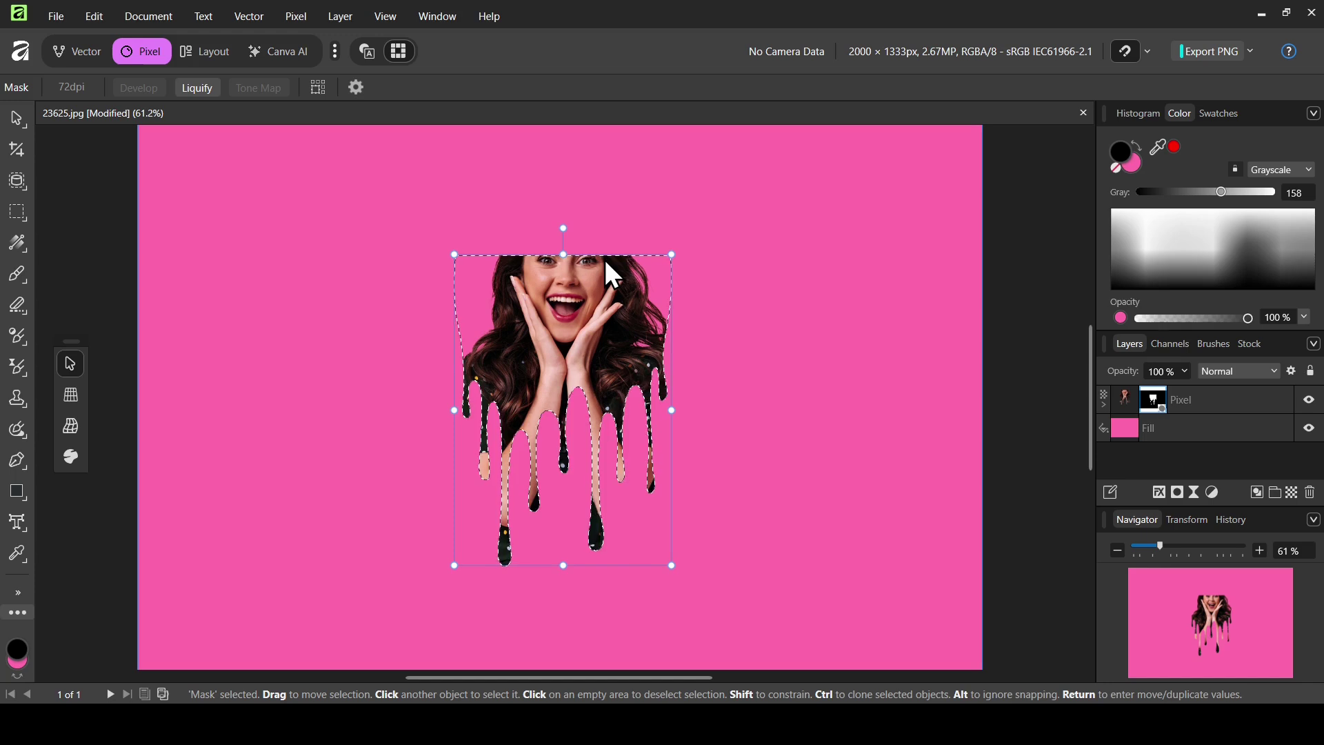
{"action": "left_click", "coordinate": [299, 26]}
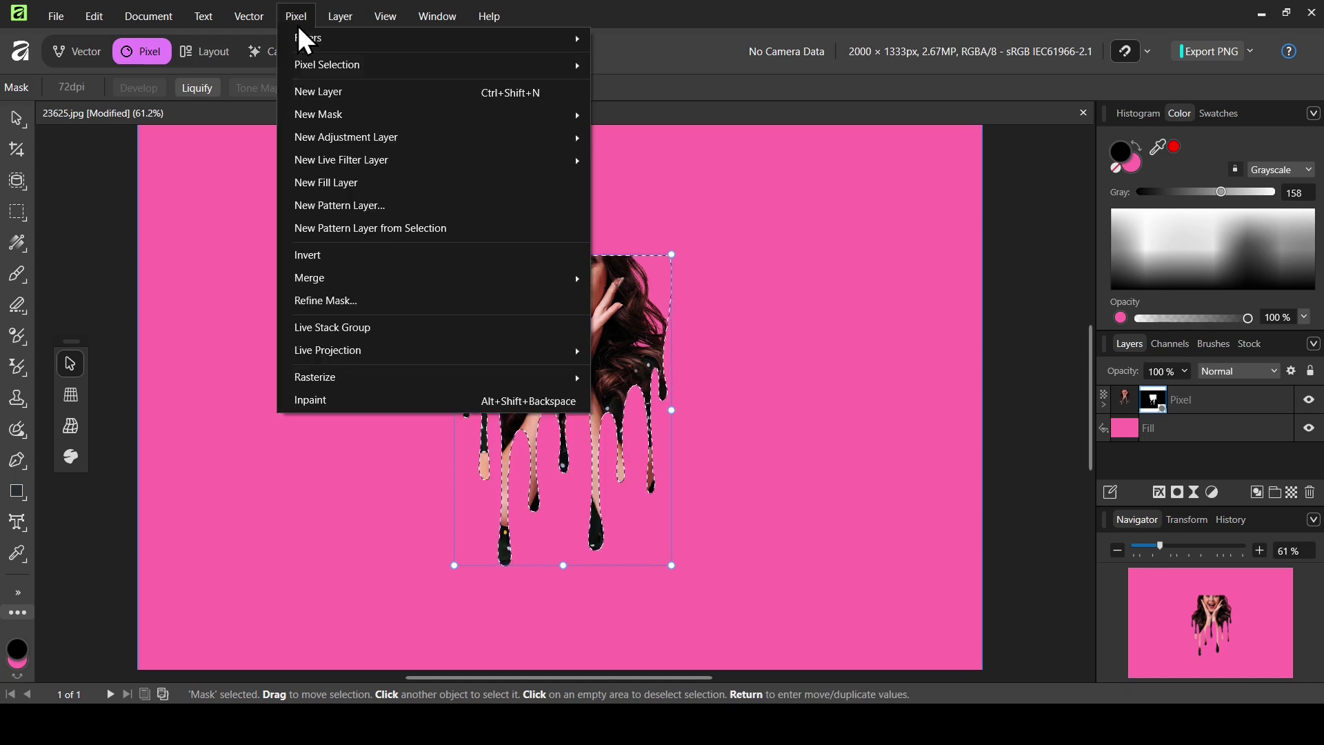
{"action": "mouse_move", "coordinate": [328, 64]}
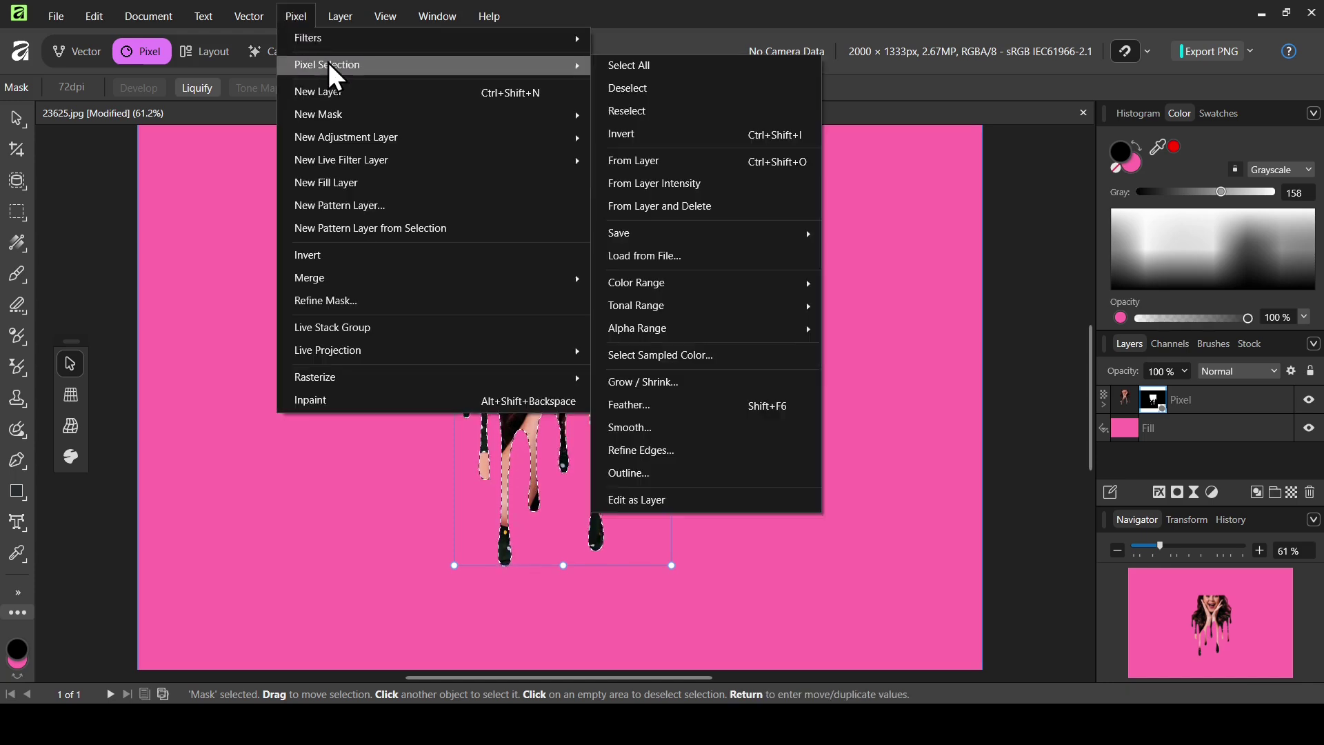
{"action": "left_click", "coordinate": [620, 88]}
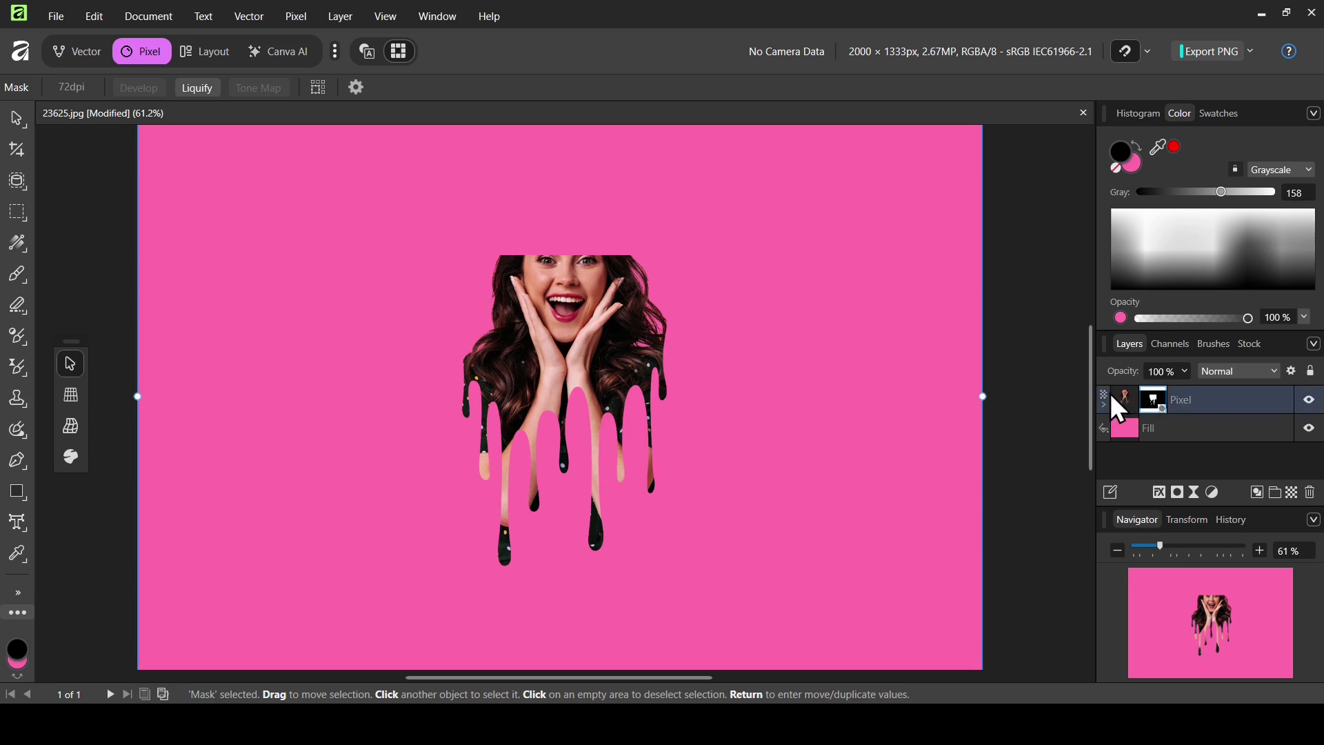
Target the woman's mask with the Paint Brush and set the colour wheel to white.
{"action": "left_click", "coordinate": [1128, 395]}
{"action": "left_click", "coordinate": [1160, 398]}
{"action": "left_click", "coordinate": [22, 271]}
{"action": "left_click", "coordinate": [80, 269]}
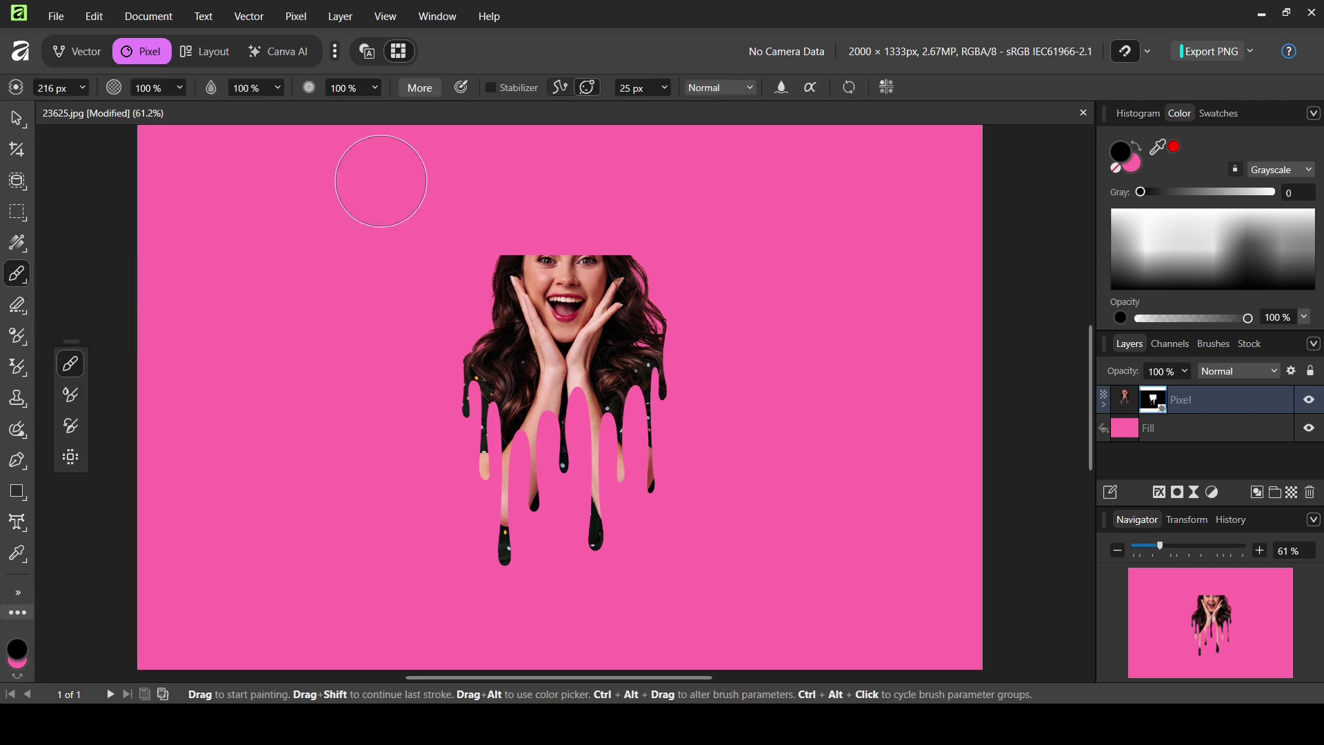
{"action": "left_click", "coordinate": [1314, 114]}
{"action": "left_click", "coordinate": [1228, 139]}
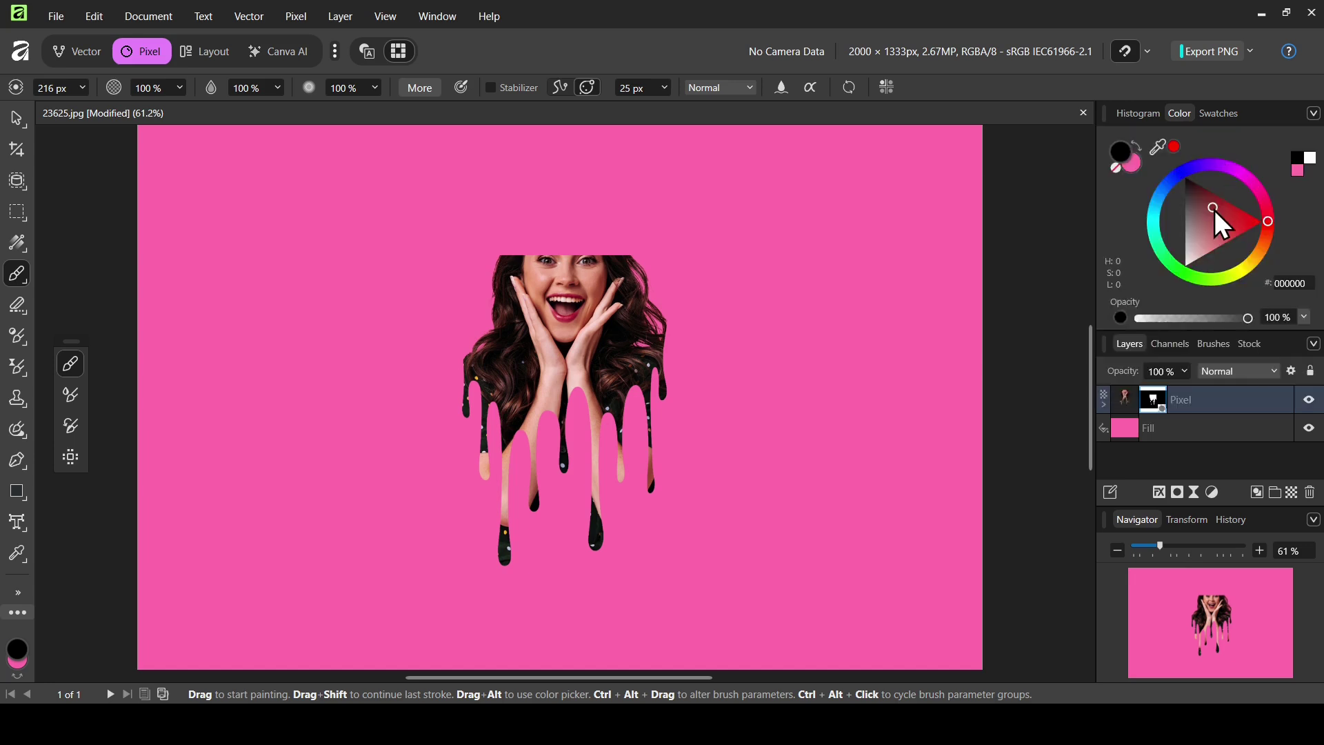
{"action": "left_click_drag", "start_coordinate": [1214, 209], "coordinate": [1183, 287]}
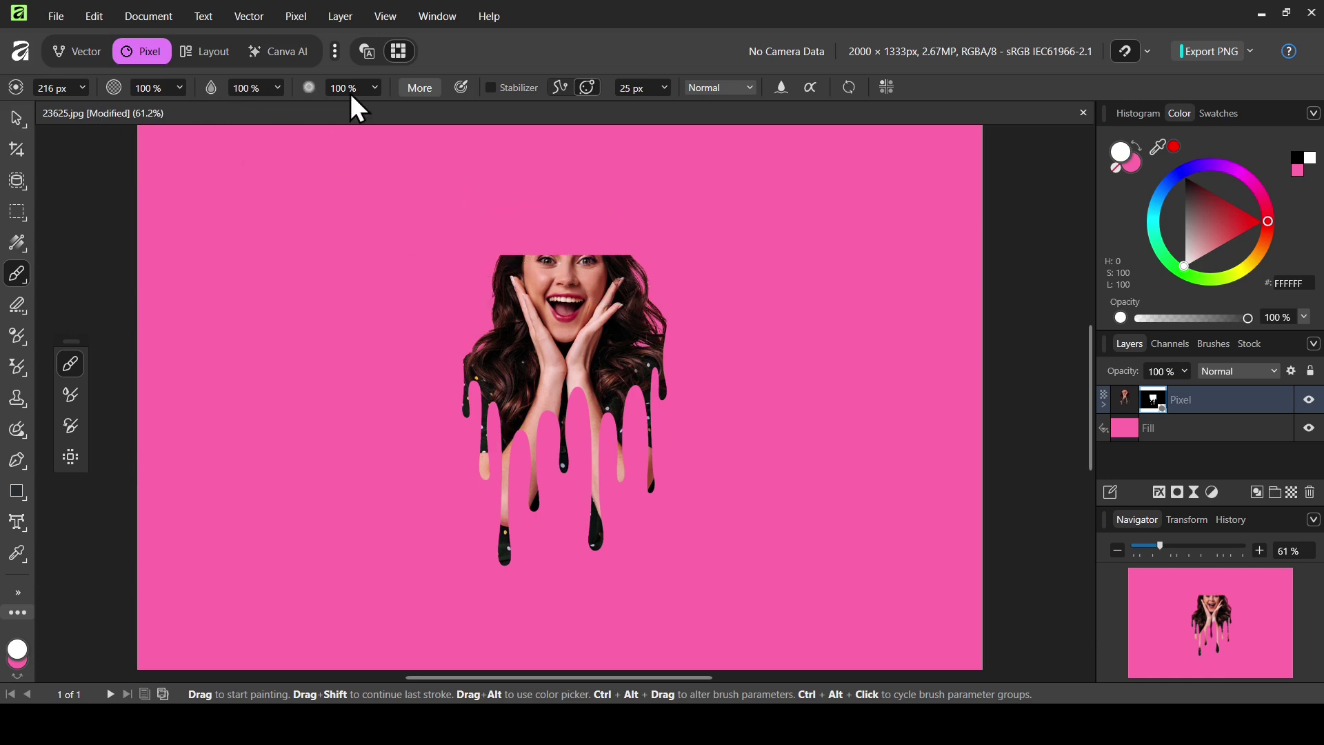
Paint the top of the head and hair back in on the mask, undoing stray black strokes.
{"action": "mouse_move", "coordinate": [524, 214]}
{"action": "left_mouse_down"}
{"action": "mouse_move", "coordinate": [644, 243]}
{"action": "mouse_move", "coordinate": [606, 222]}
{"action": "mouse_move", "coordinate": [516, 245]}
{"action": "mouse_move", "coordinate": [551, 207]}
{"action": "mouse_move", "coordinate": [614, 216]}
{"action": "left_mouse_up"}
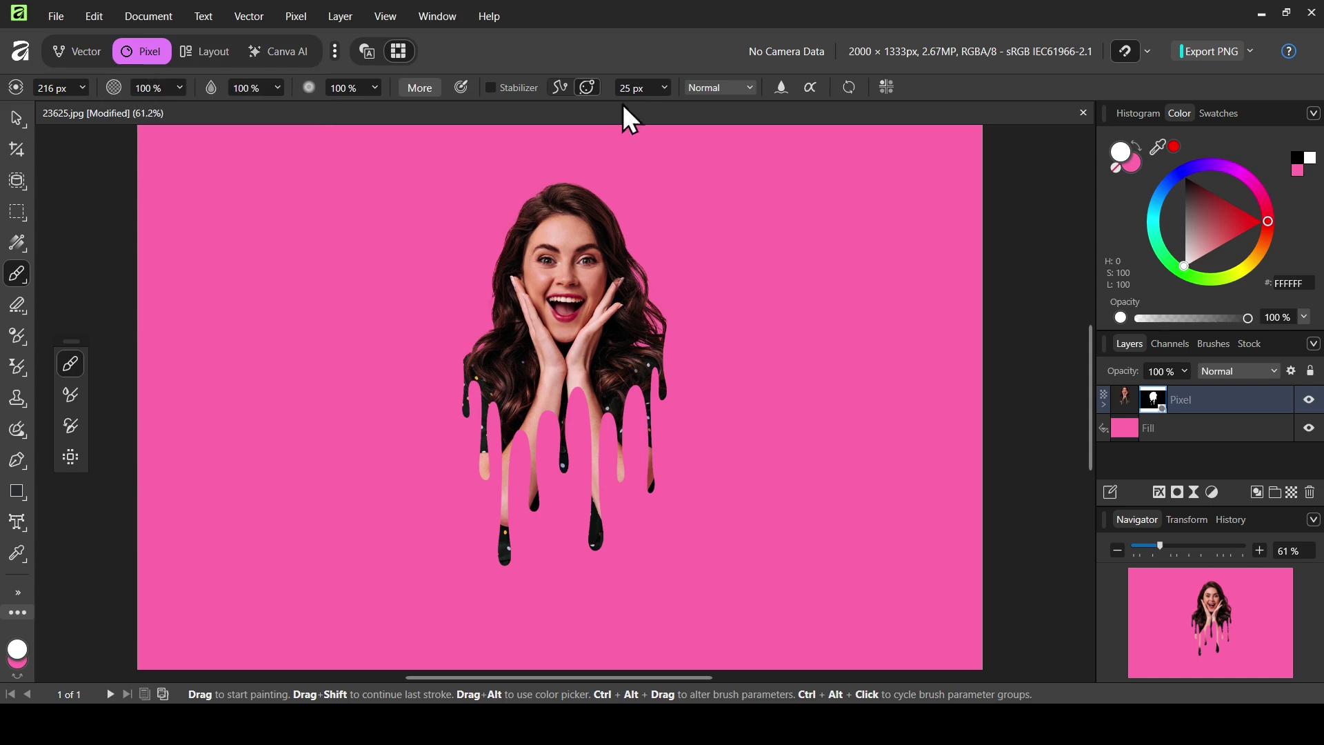
{"action": "left_click_drag", "start_coordinate": [1198, 221], "coordinate": [1168, 163]}
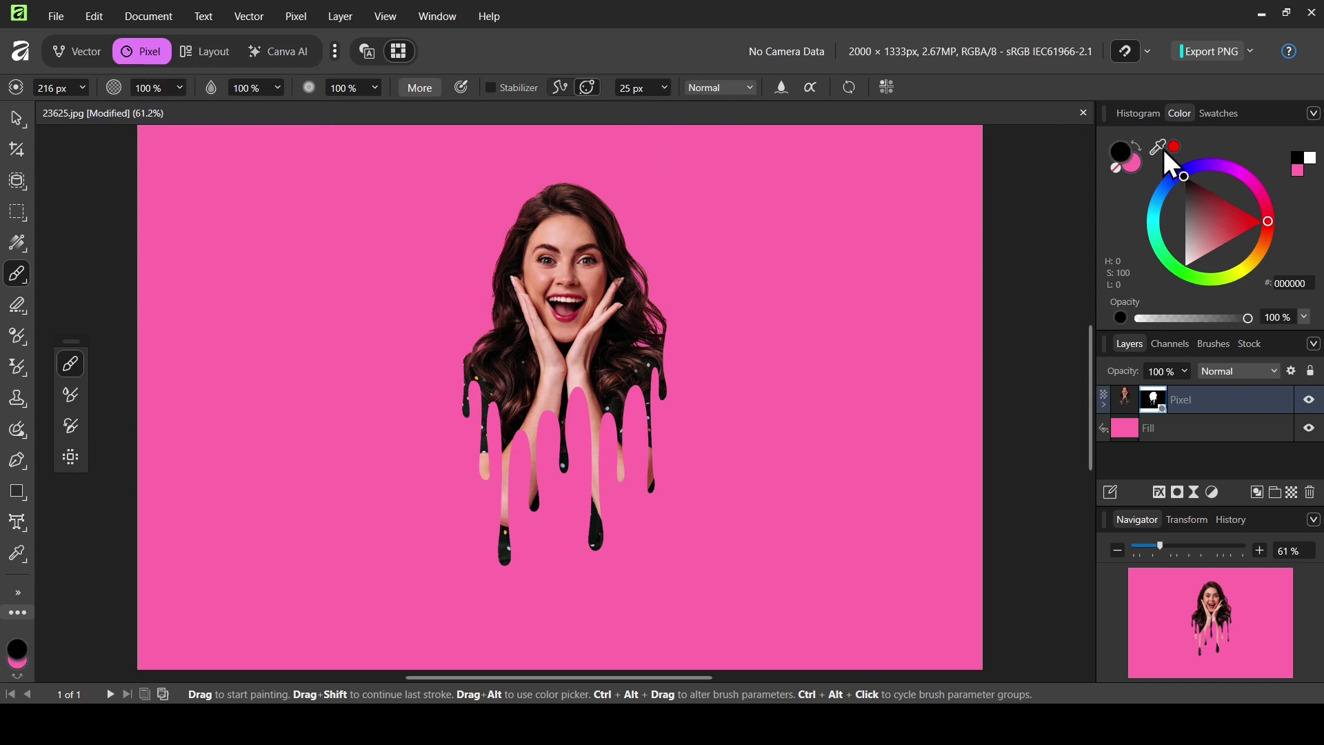
{"action": "key", "text": "ctrl+z"}
{"action": "left_click_drag", "start_coordinate": [680, 266], "coordinate": [595, 307]}
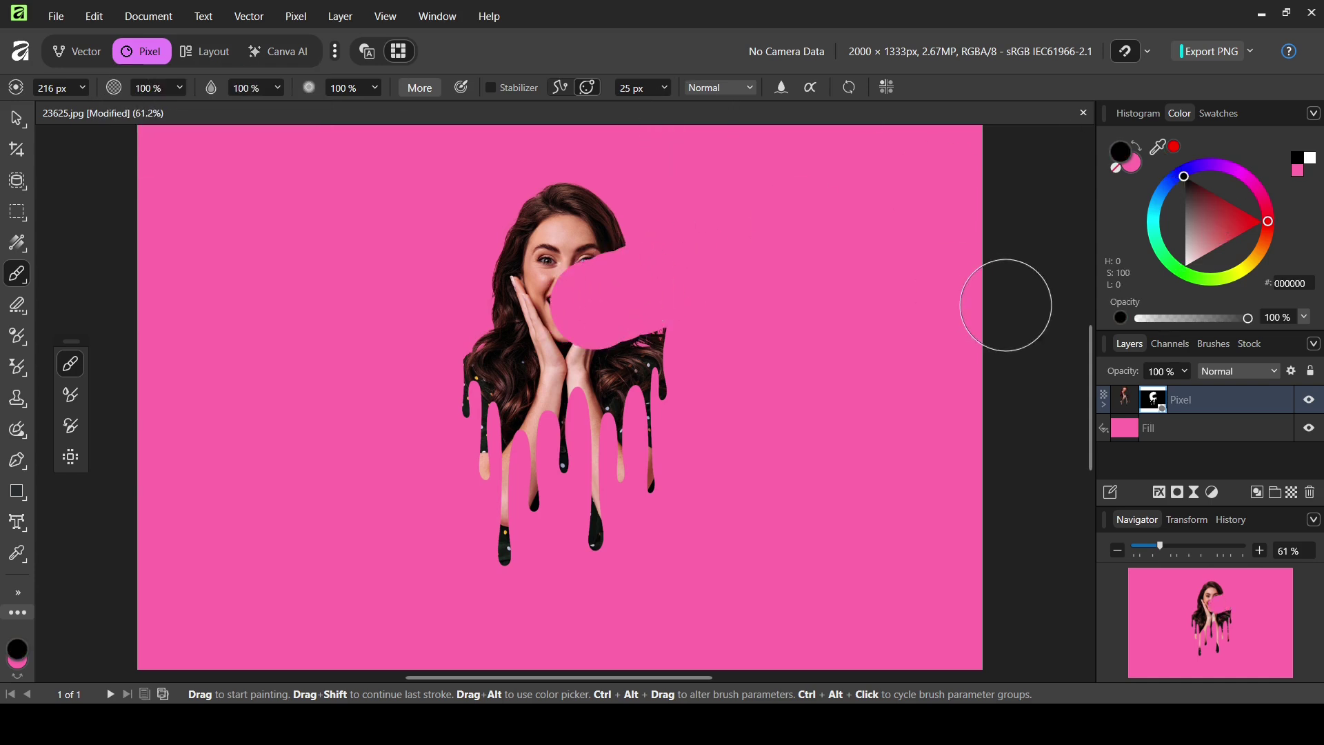
{"action": "key", "text": "ctrl+z"}
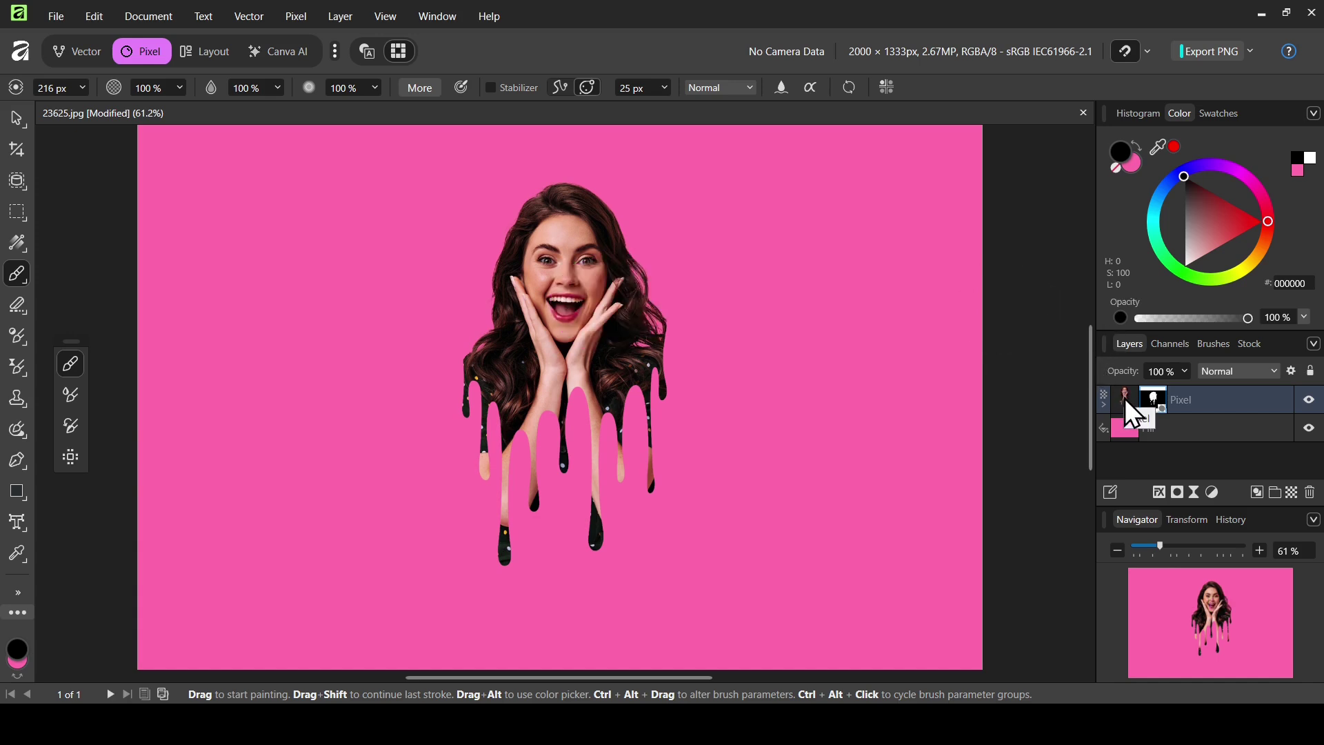
{"action": "left_click_drag", "start_coordinate": [1126, 400], "coordinate": [1126, 400]}
Scale up the masked woman and drag her lower on the canvas, then reselect her Pixel layer.
{"action": "left_click", "coordinate": [26, 124]}
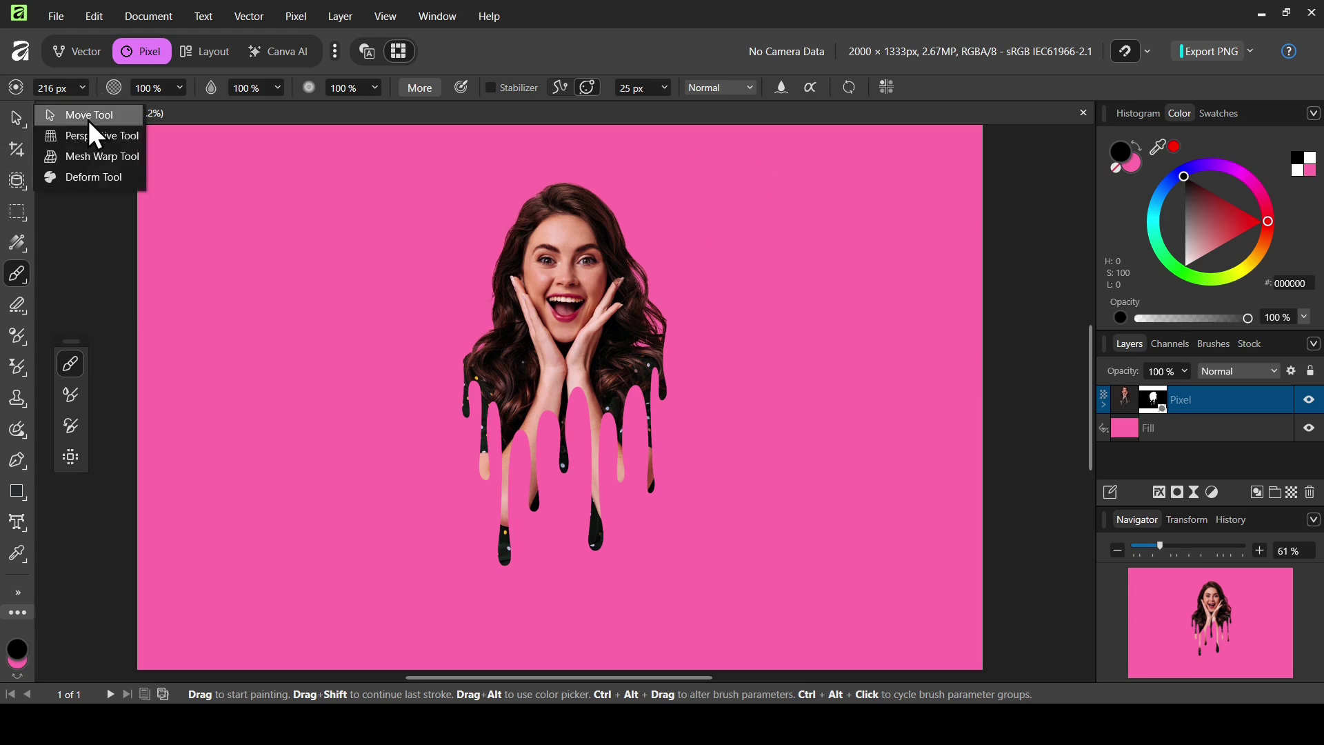
{"action": "left_click", "coordinate": [95, 123]}
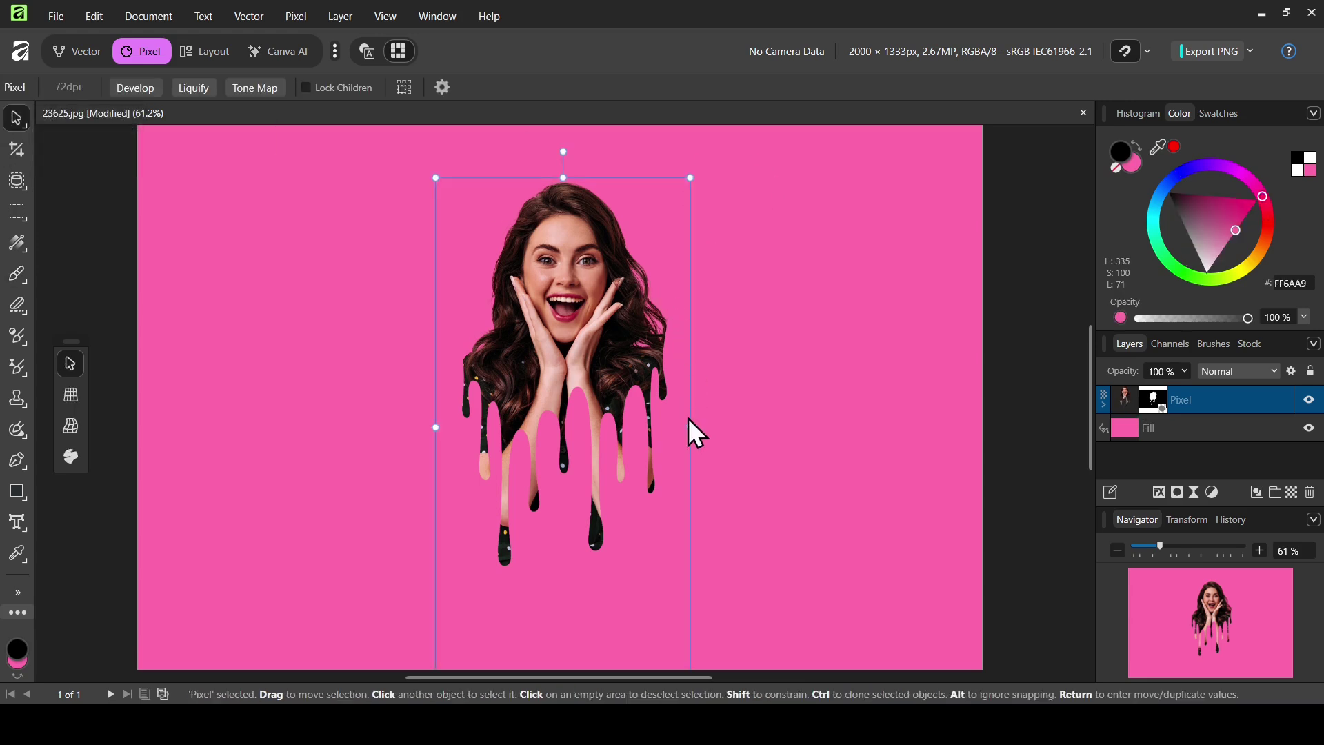
{"action": "left_click_drag", "start_coordinate": [689, 427], "coordinate": [750, 428]}
{"action": "left_click_drag", "start_coordinate": [652, 291], "coordinate": [636, 340]}
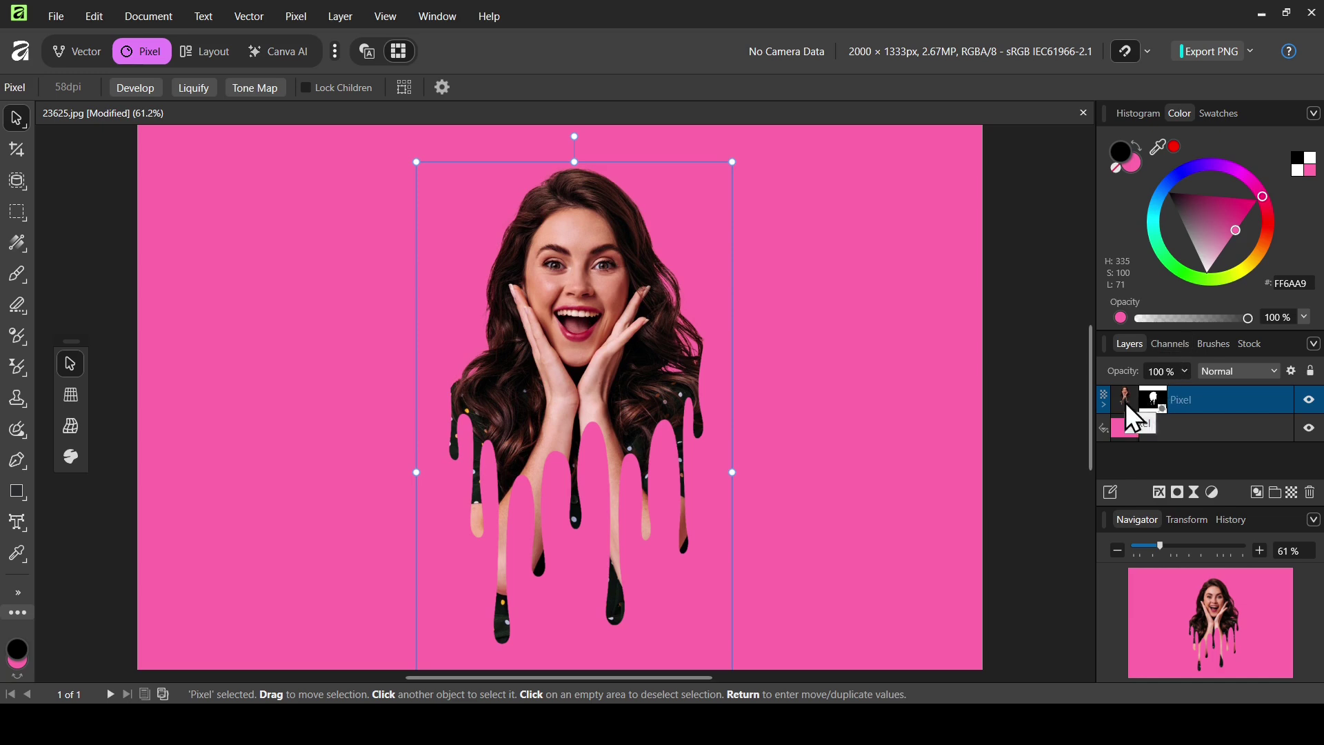
{"action": "left_click", "coordinate": [1154, 406]}
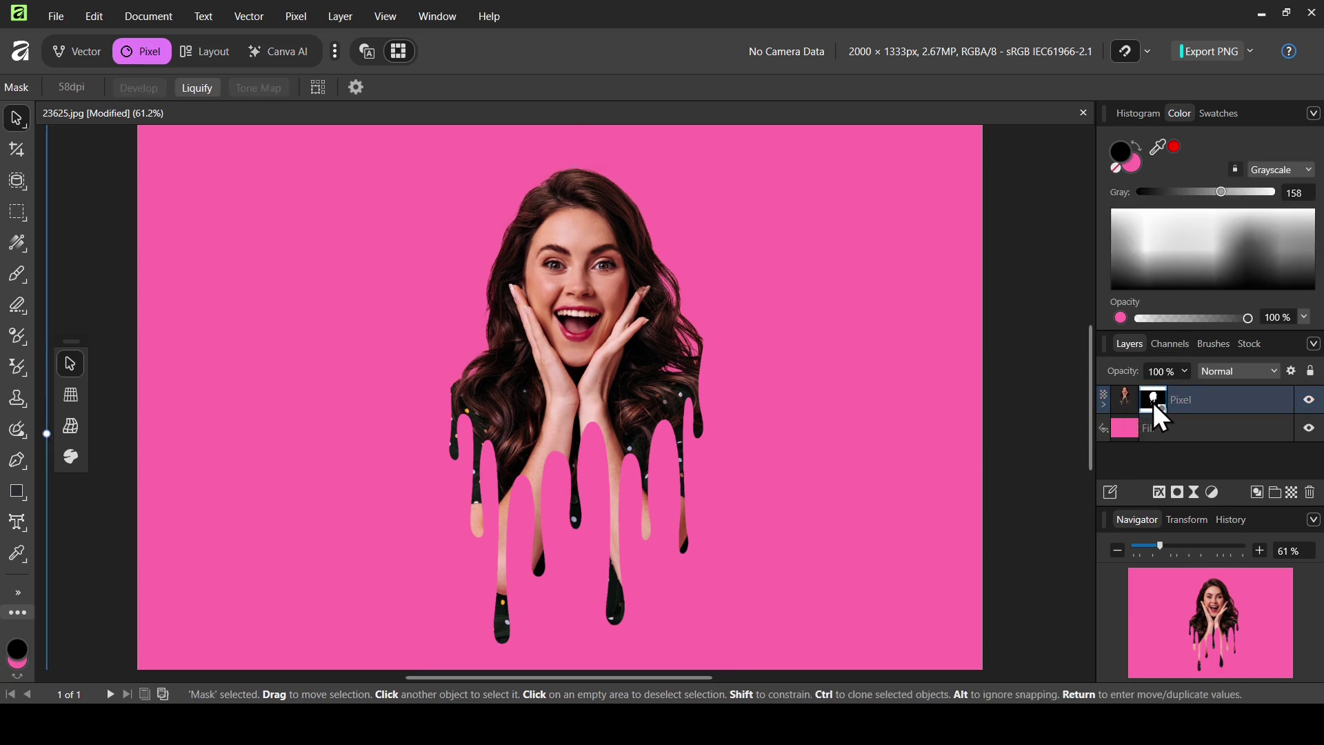
{"action": "left_click", "coordinate": [1130, 404]}
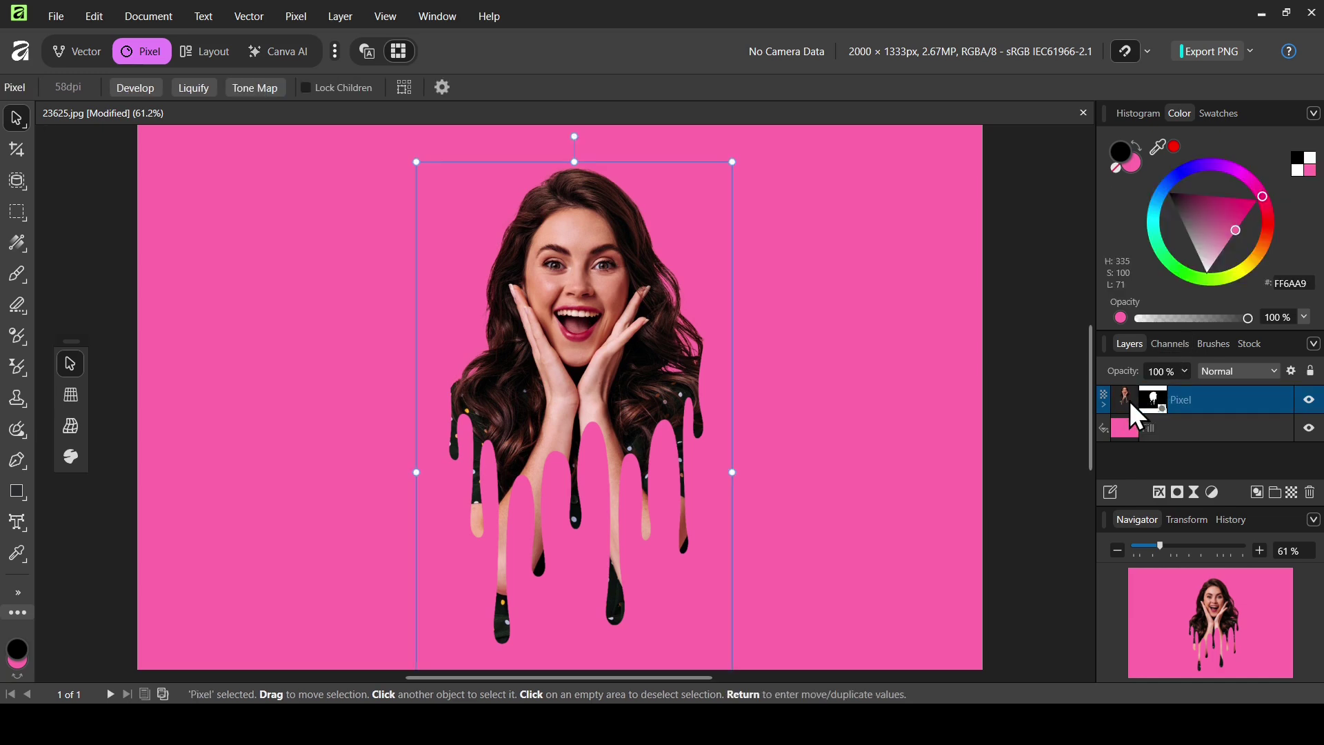
Enable Outer Shadow in Layer Effects with Radius 10.5 px and Offset 10 px, then deselect the layer.
{"action": "left_click", "coordinate": [1161, 492]}
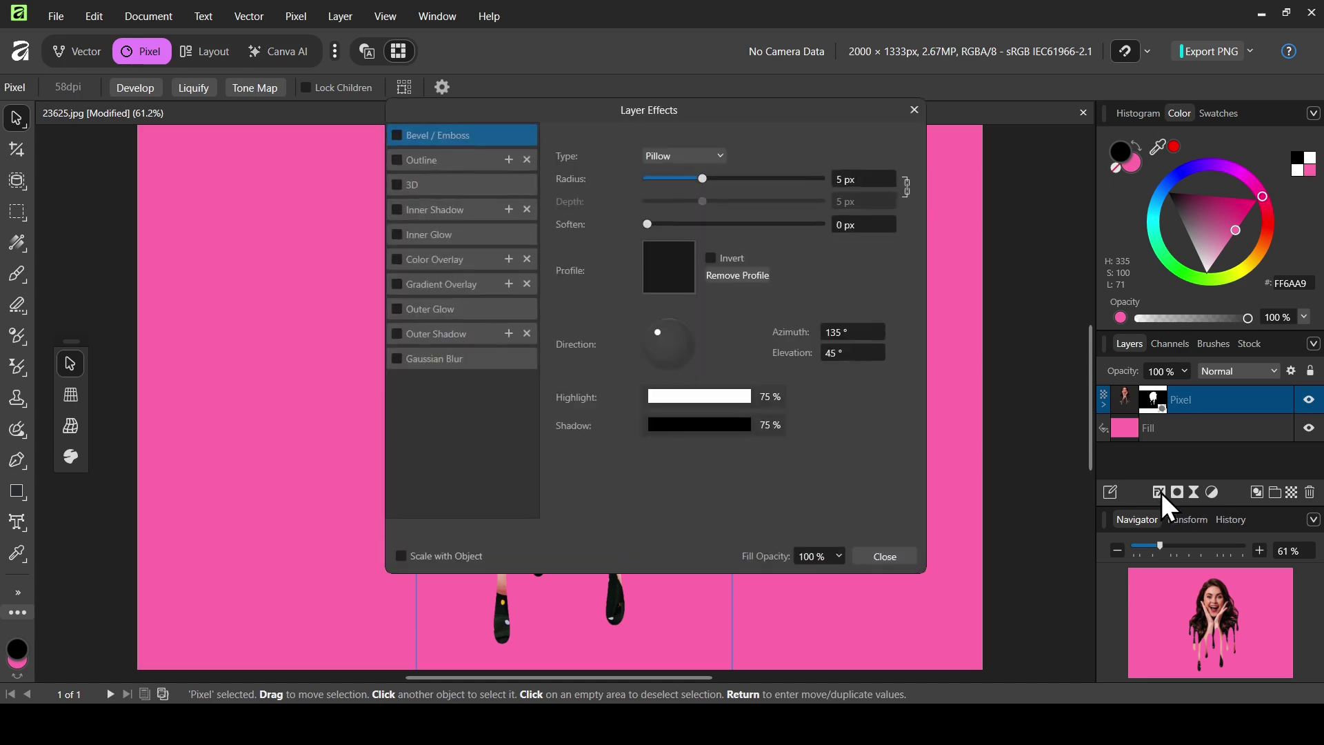
{"action": "left_click_drag", "start_coordinate": [765, 109], "coordinate": [1116, 141]}
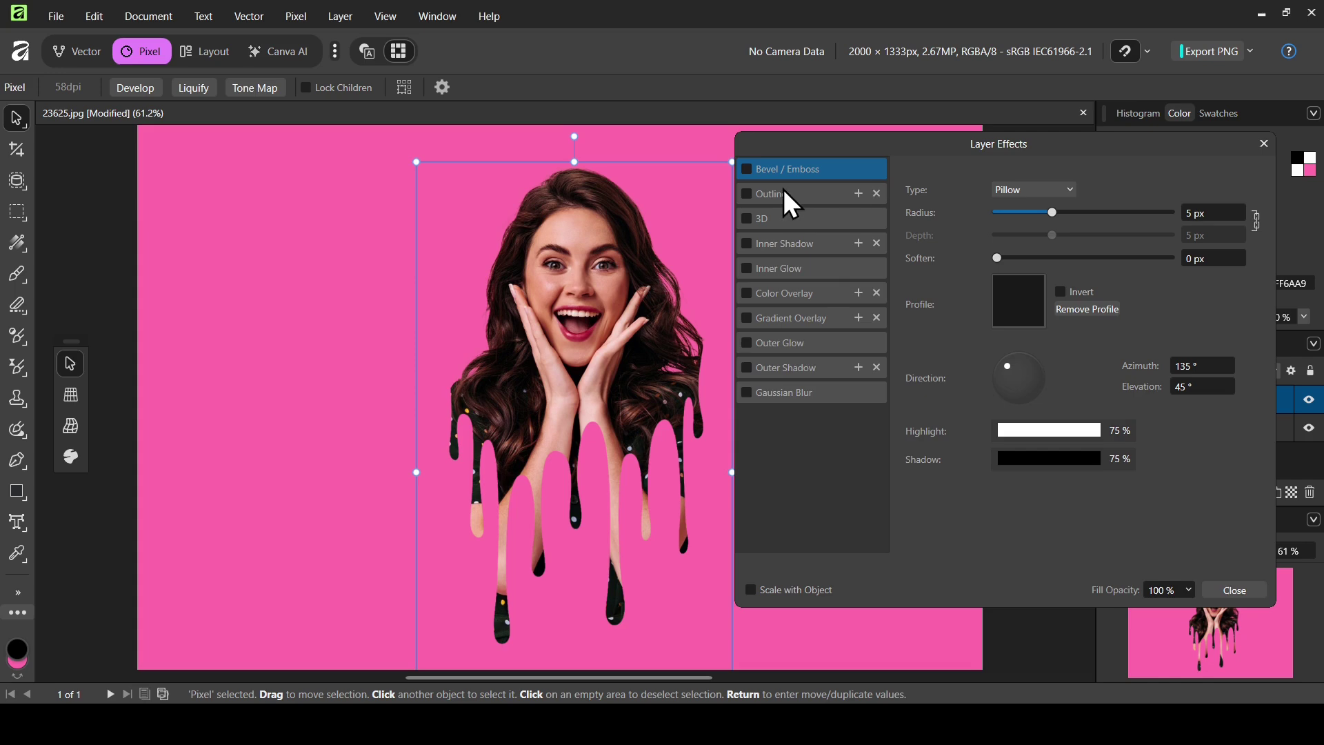
{"action": "left_click", "coordinate": [793, 367]}
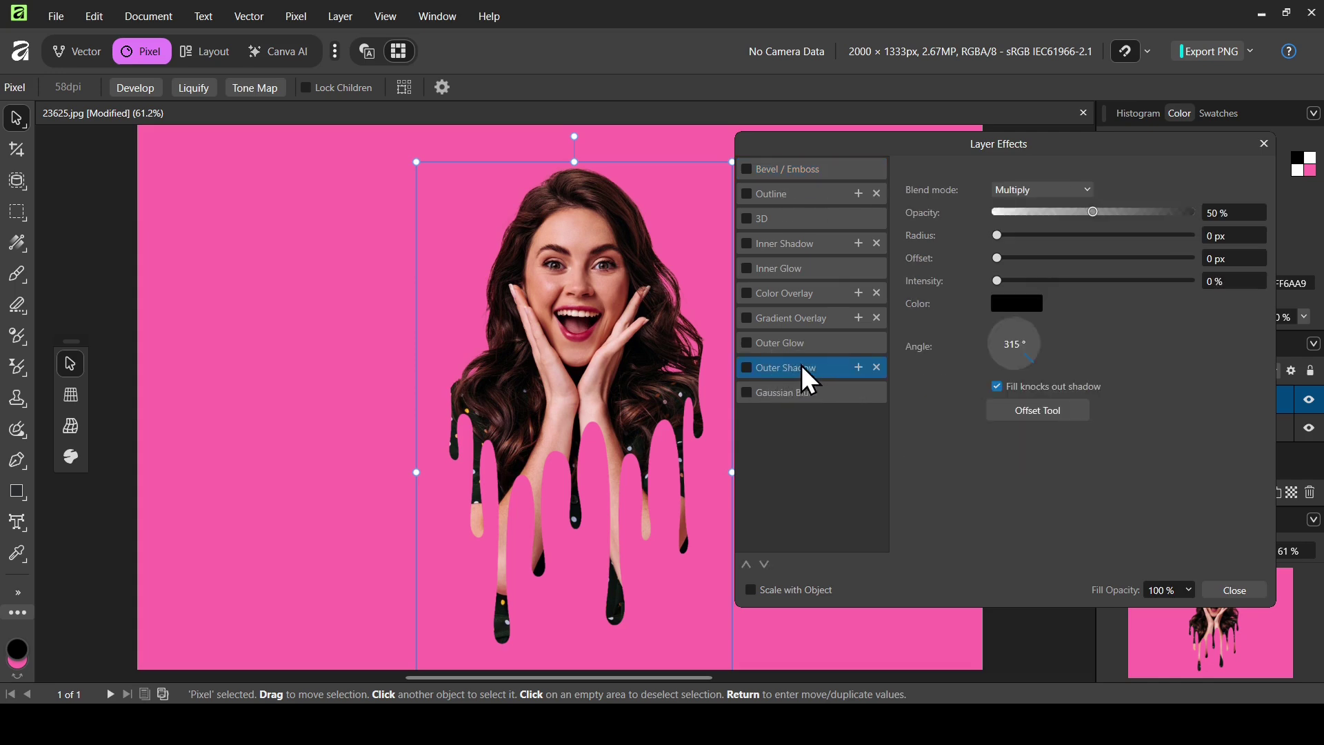
{"action": "left_click", "coordinate": [746, 367]}
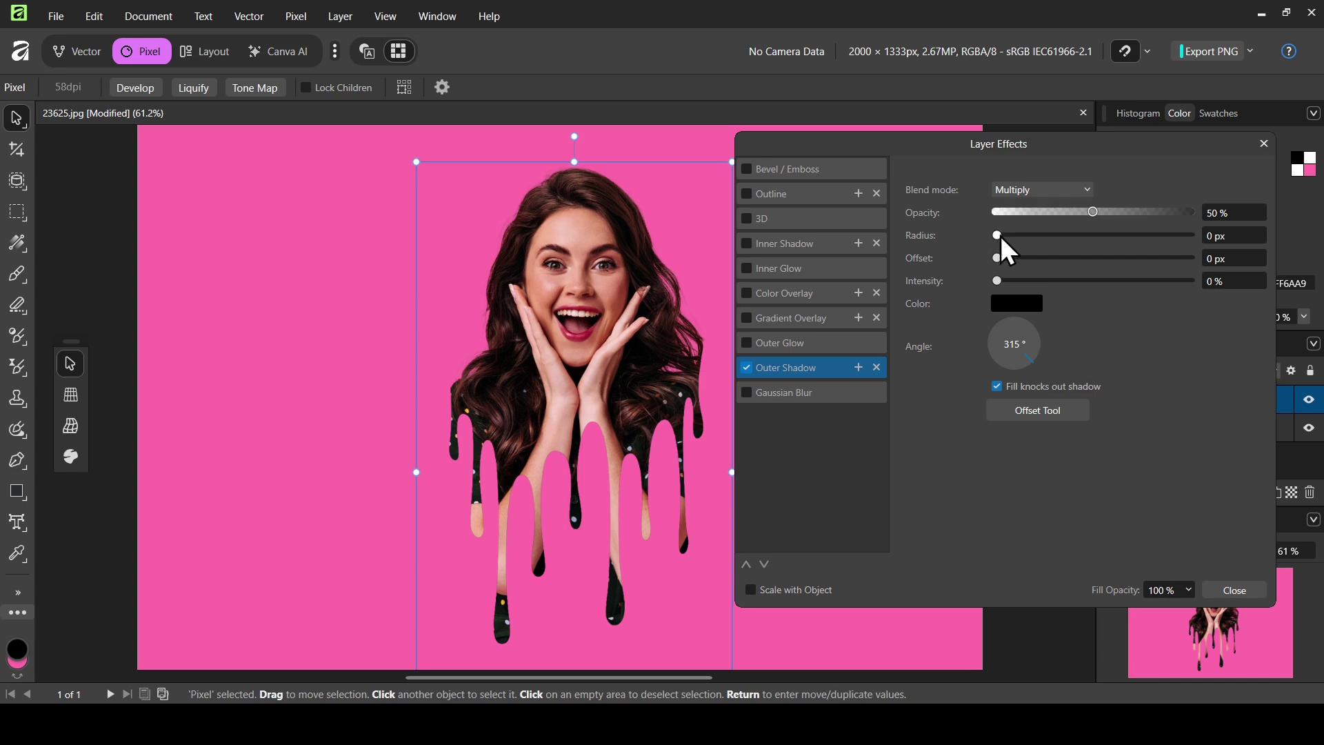
{"action": "left_click_drag", "start_coordinate": [1000, 236], "coordinate": [1081, 236]}
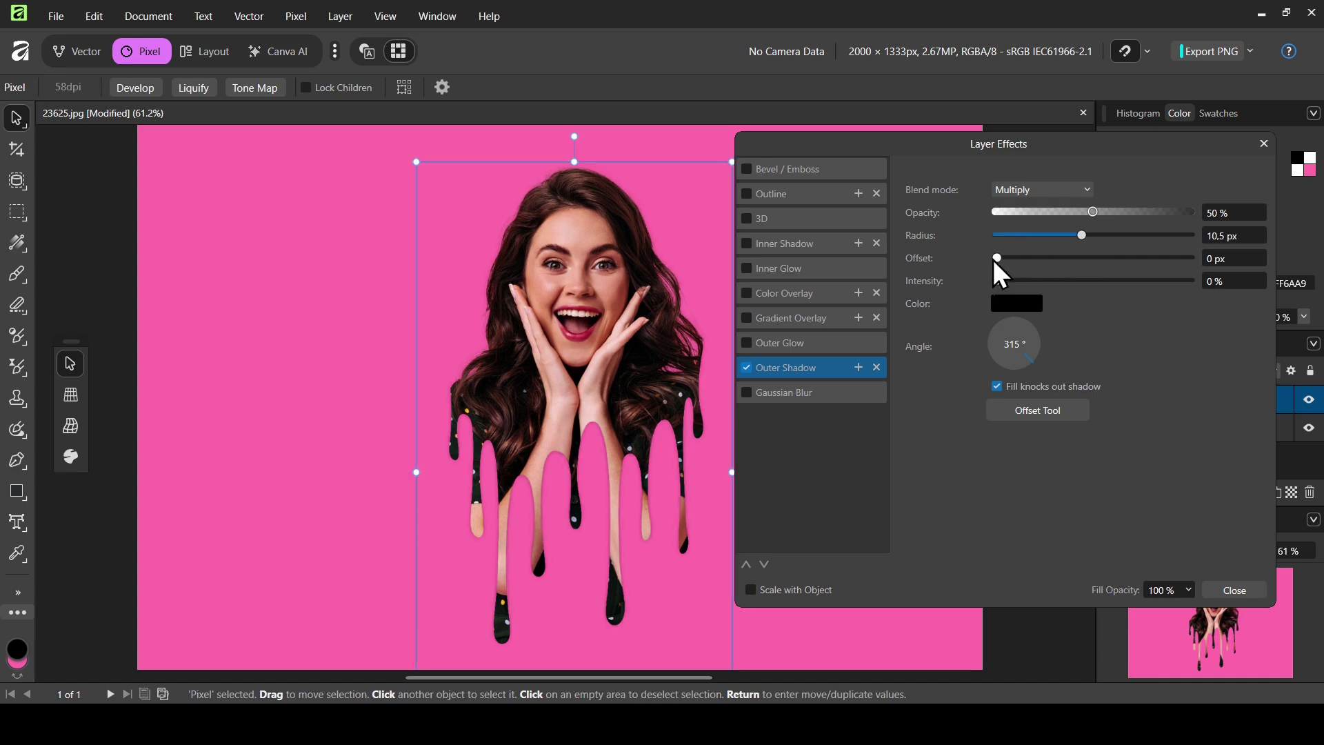
{"action": "left_click_drag", "start_coordinate": [1001, 258], "coordinate": [1080, 259]}
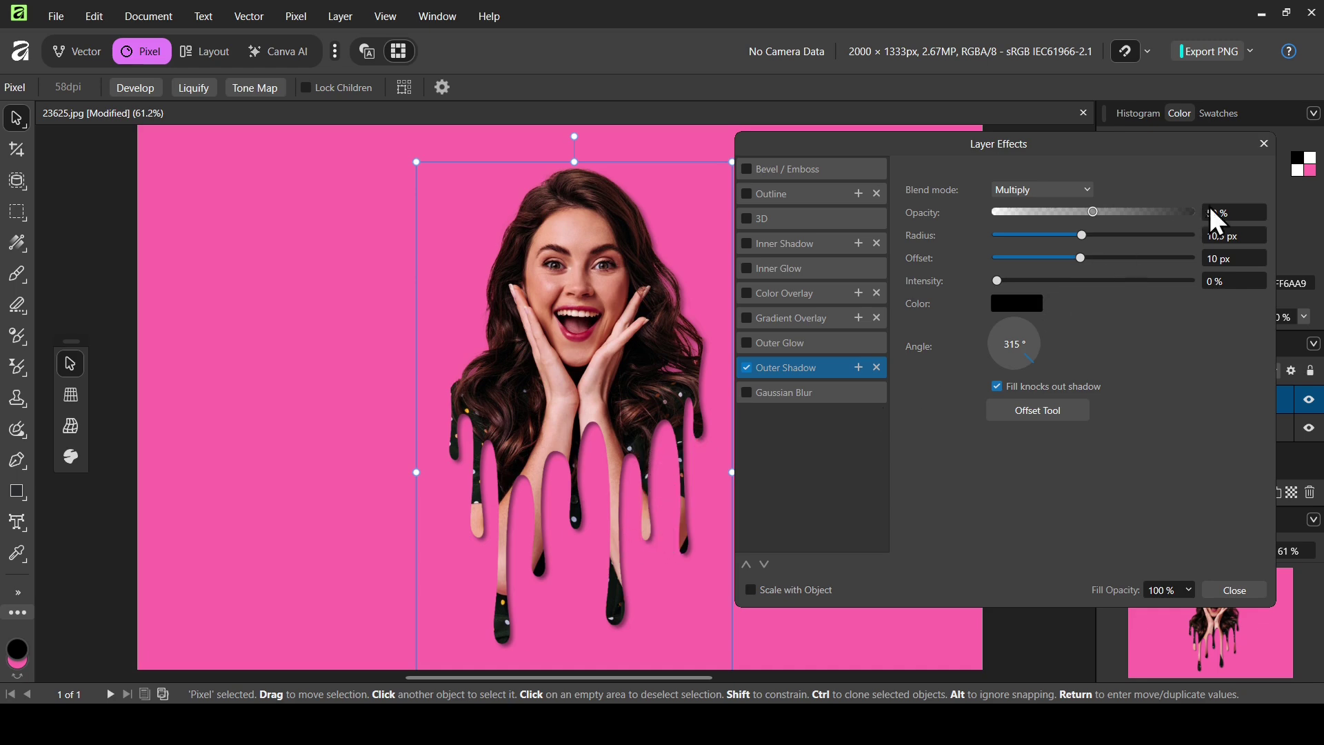
{"action": "left_click", "coordinate": [1256, 153]}
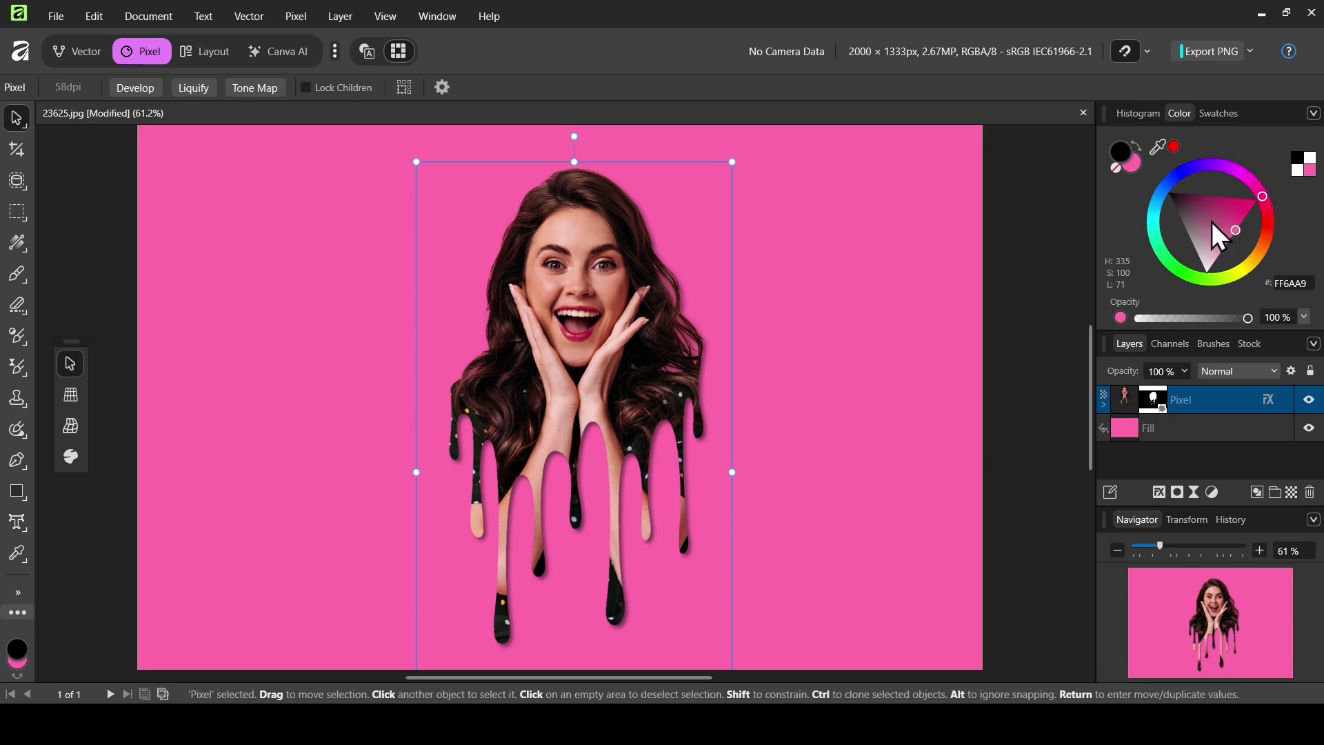
{"action": "left_click", "coordinate": [1164, 456]}
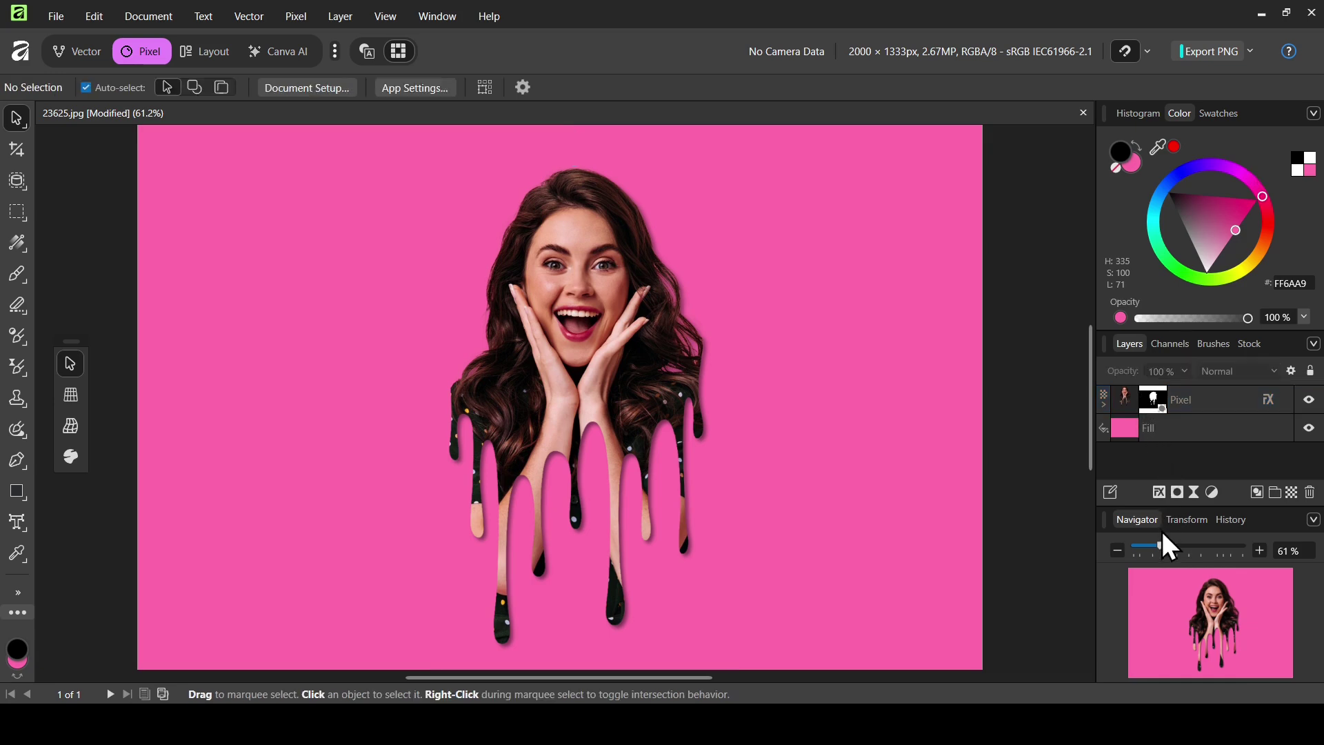
Switch to the Zoom Tool and bring up its zoom options on the canvas.
{"action": "left_click", "coordinate": [19, 593]}
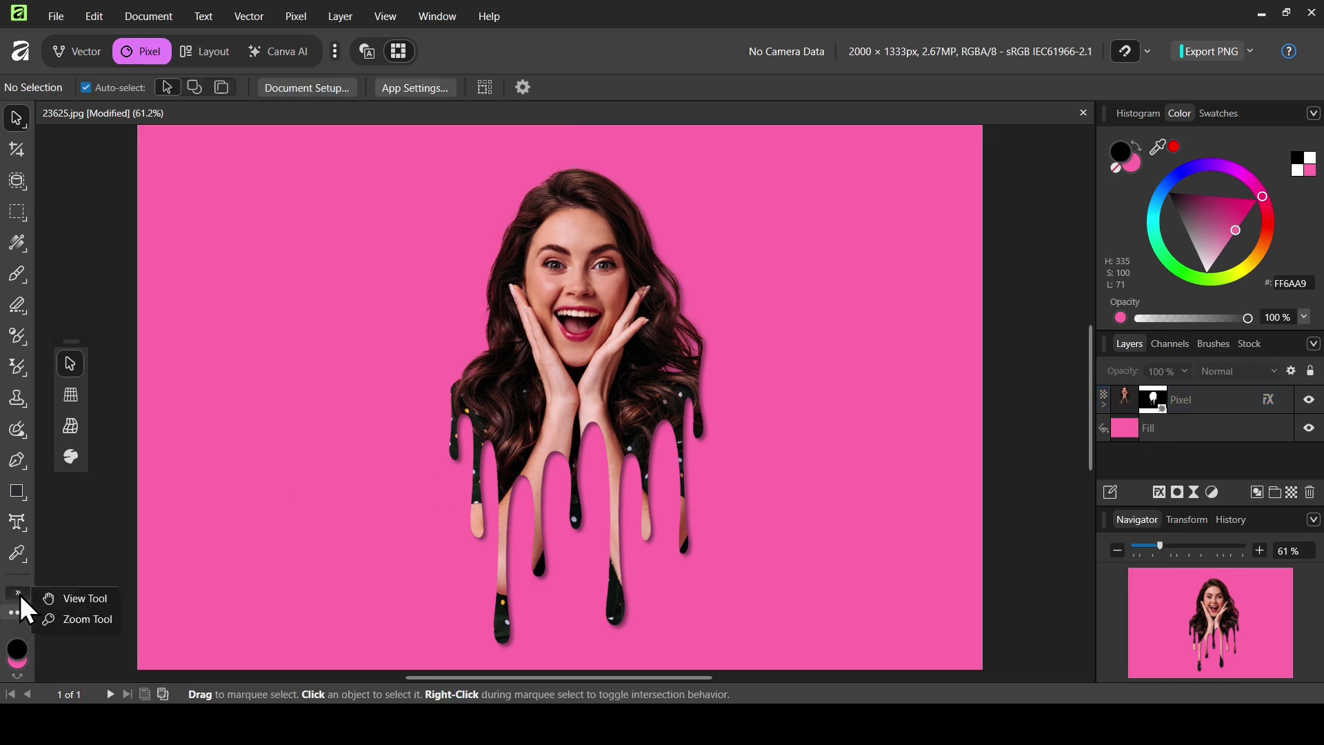
{"action": "left_click", "coordinate": [78, 618]}
{"action": "right_click", "coordinate": [601, 429]}
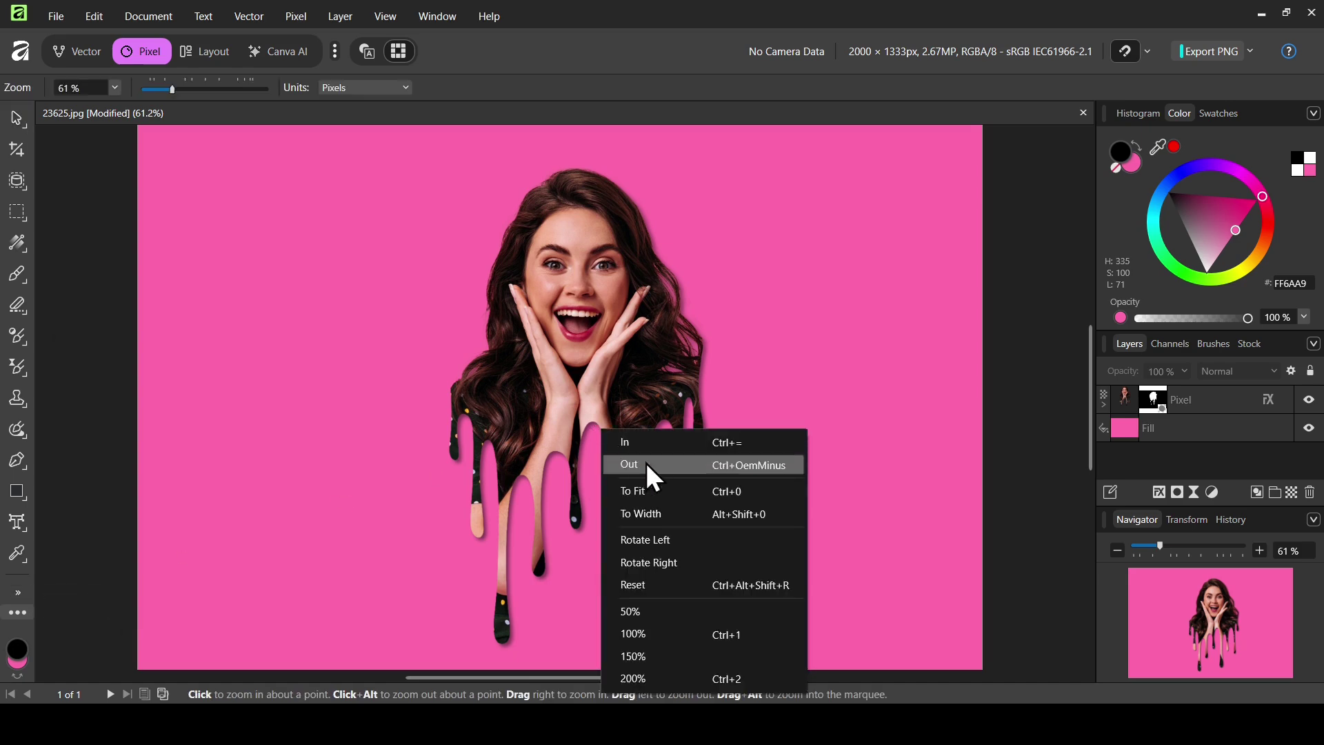